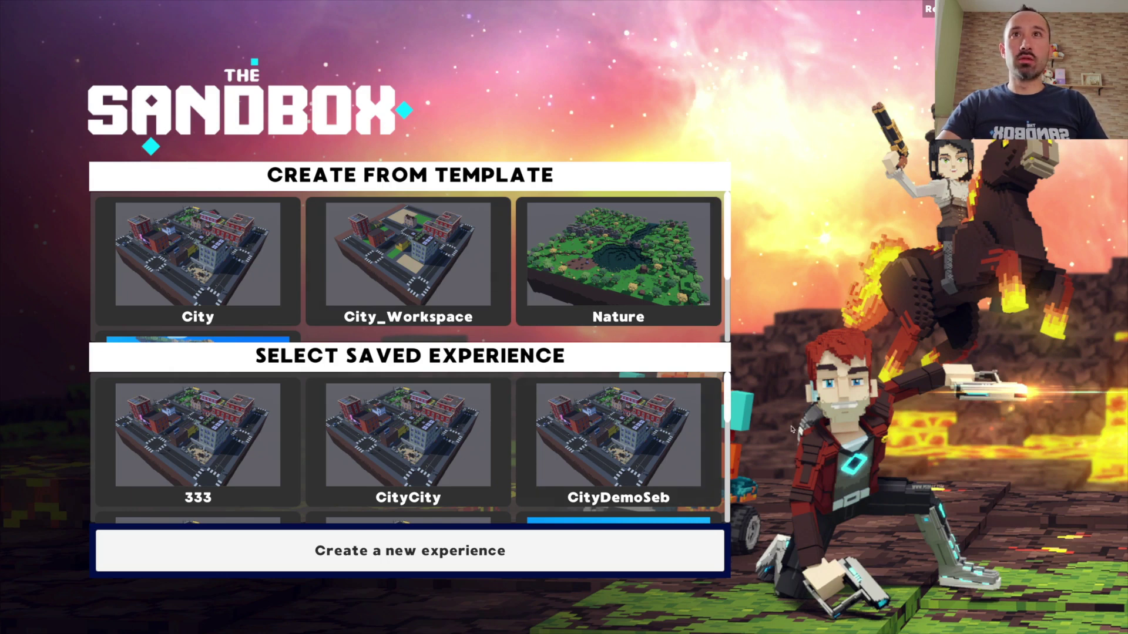
# Step: Browse the available templates and create a new experience named DemoCityVideo from the City template
pyautogui.scroll(-1, 332, 277)
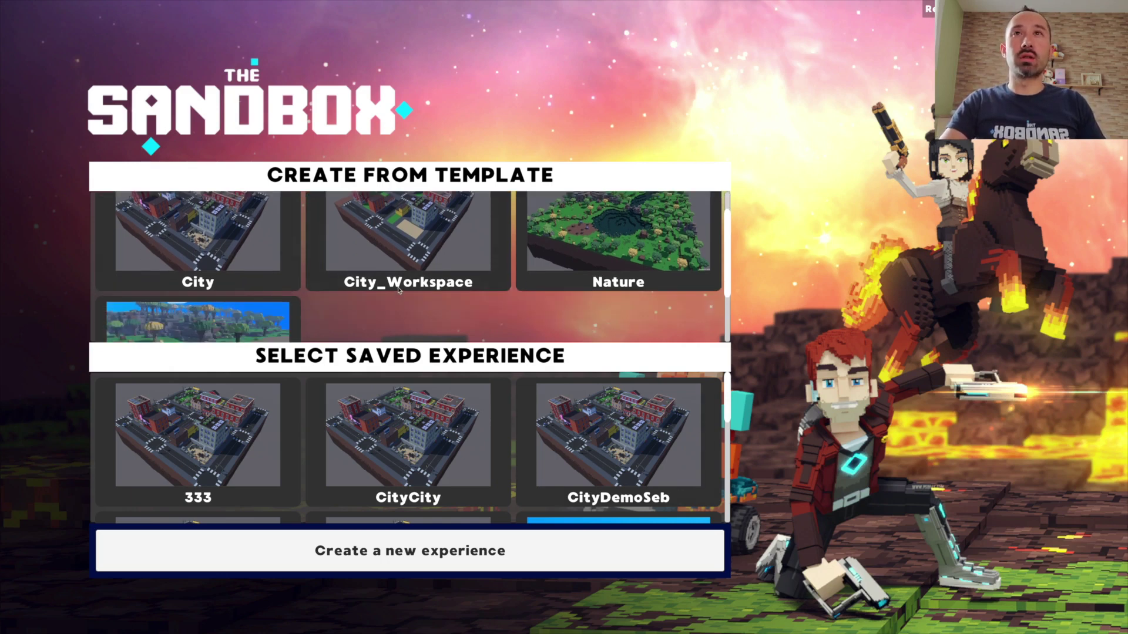
pyautogui.scroll(1, 398, 289)
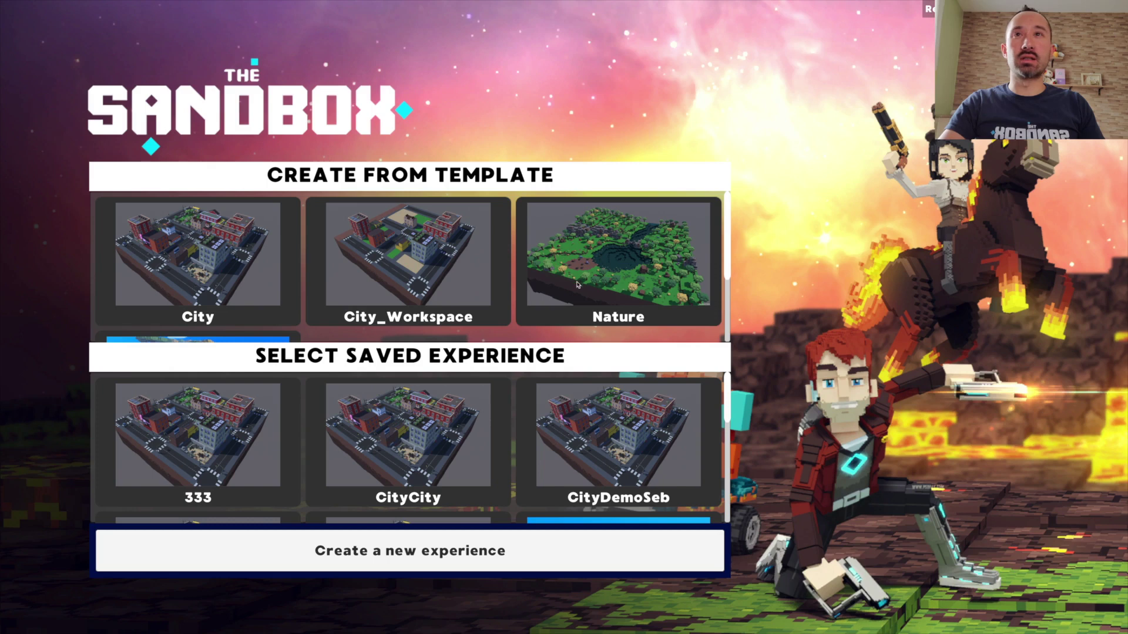
pyautogui.scroll(-3, 227, 277)
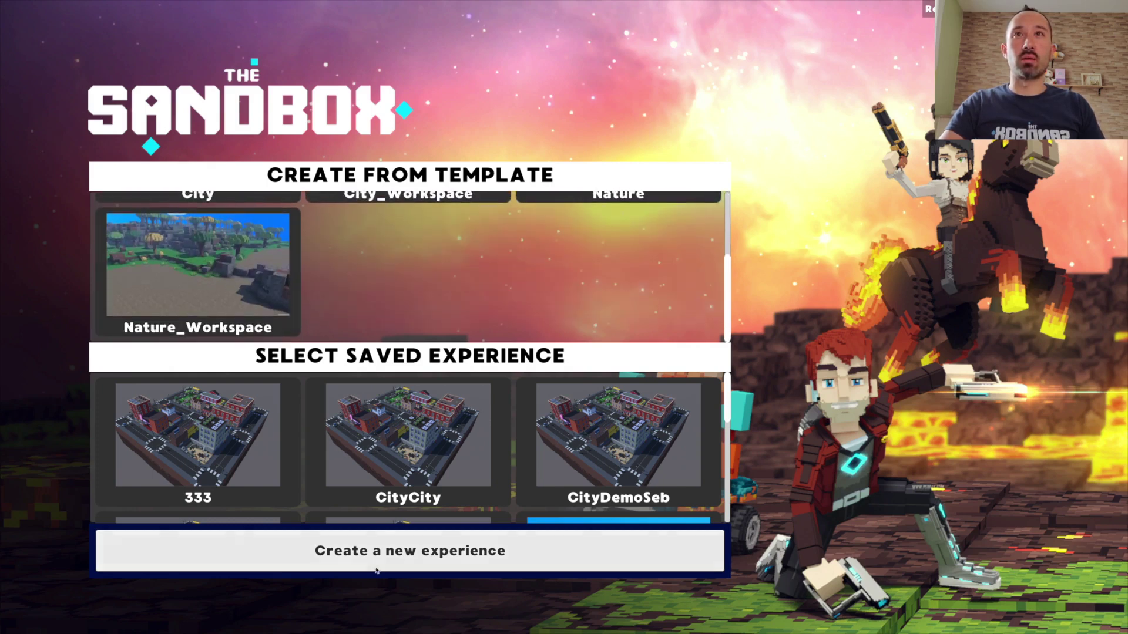
pyautogui.scroll(2, 350, 302)
pyautogui.scroll(1, 349, 302)
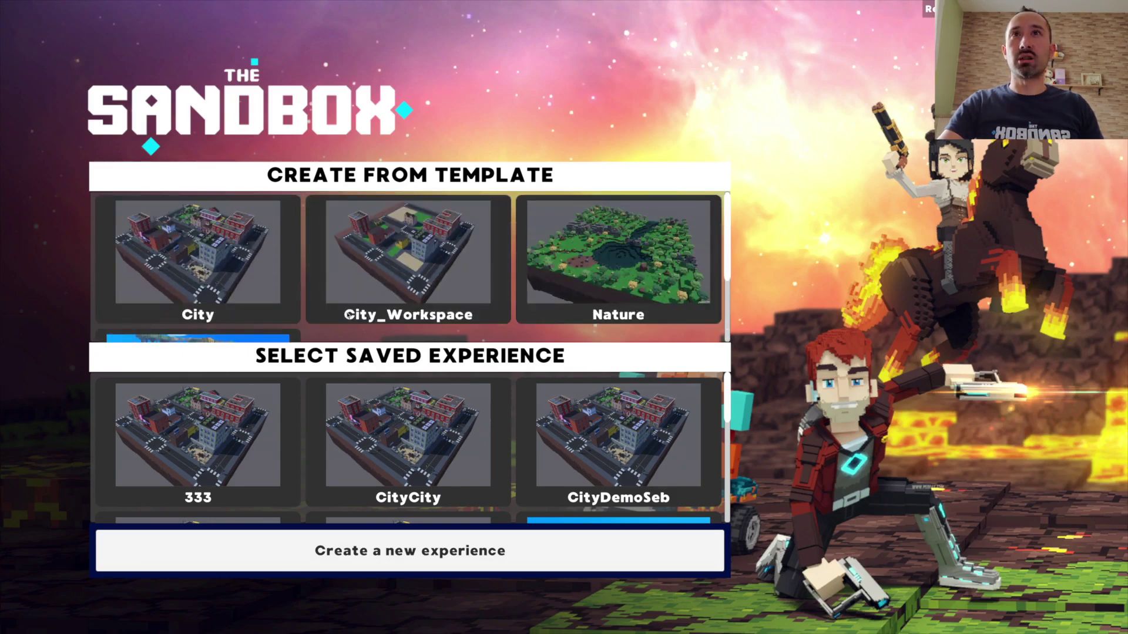
pyautogui.click(211, 246)
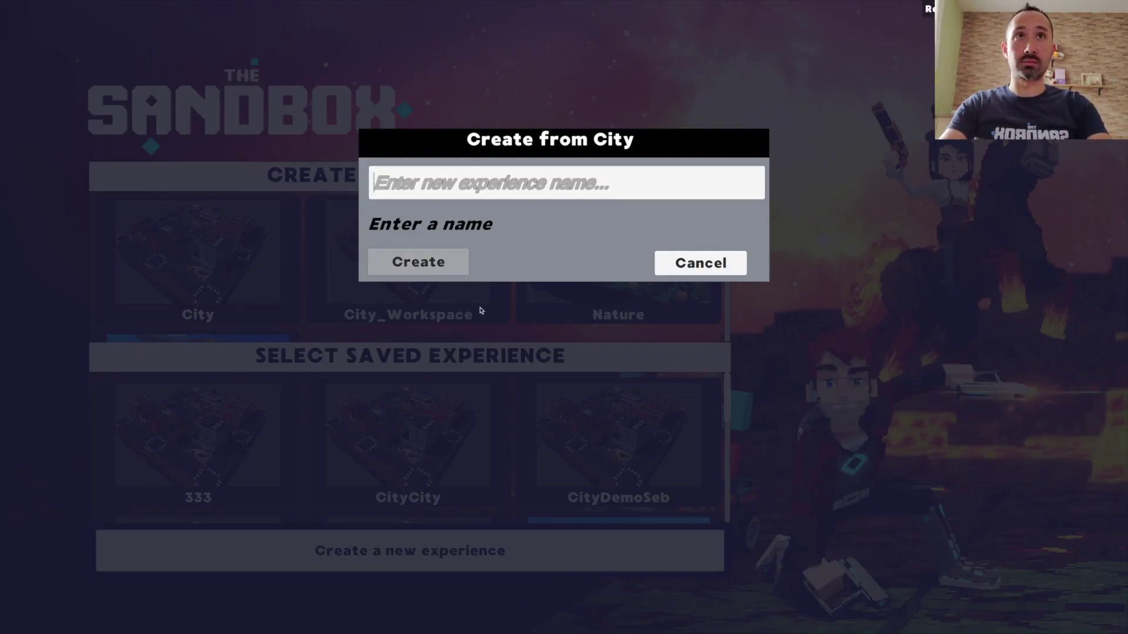
pyautogui.write('DemoCityVi')
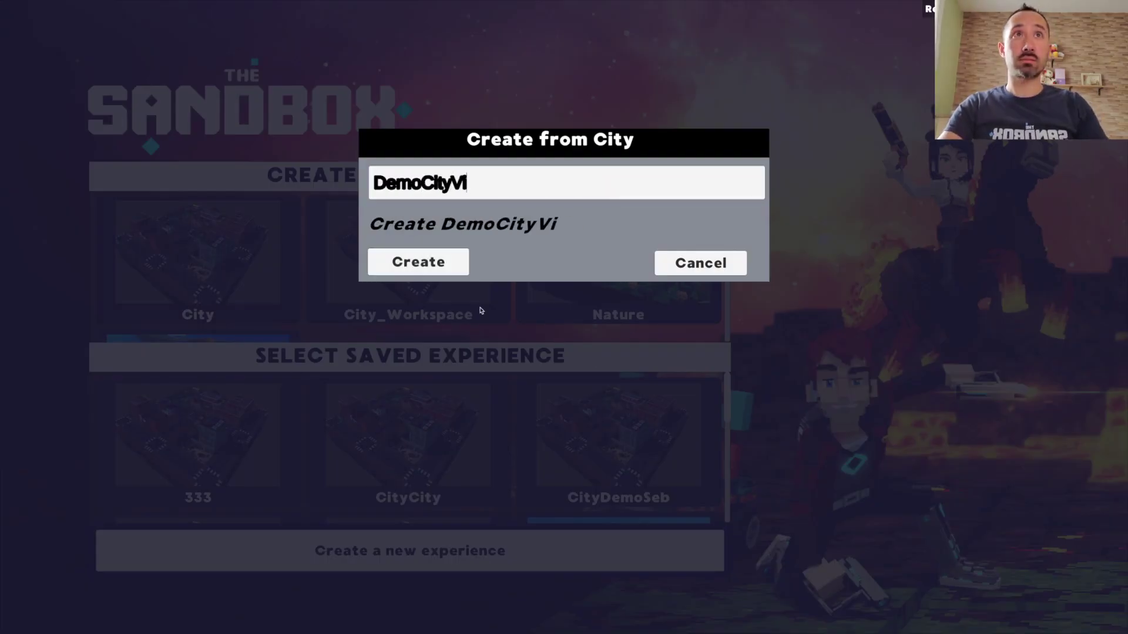
pyautogui.write('deo')
pyautogui.press('Return')
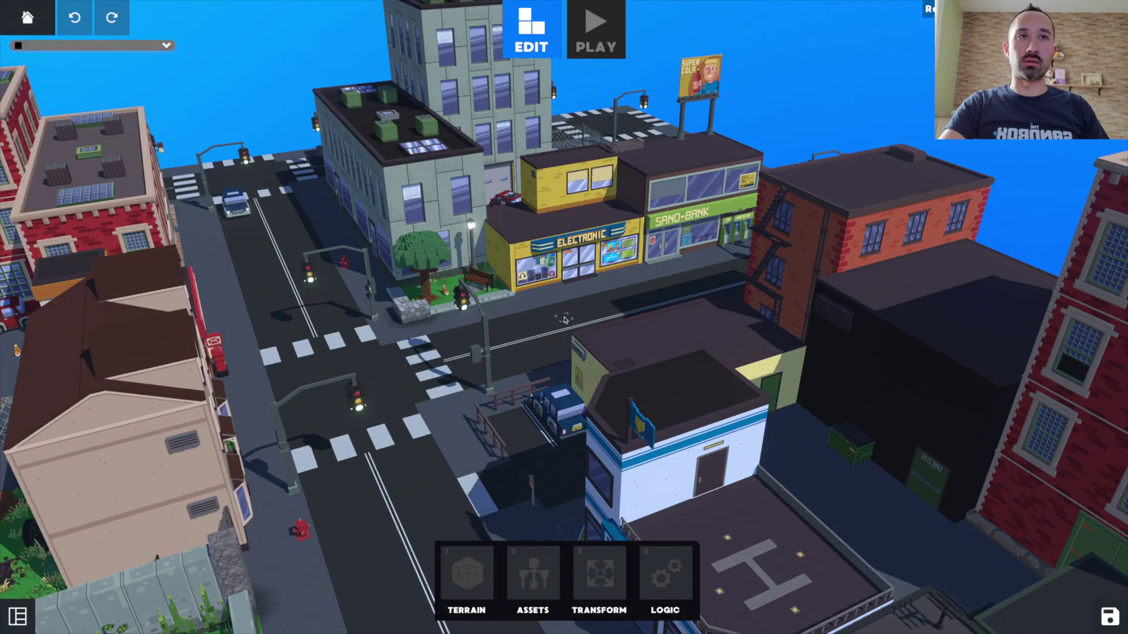
# Step: Look over the whole city map from farther away and from the school side
pyautogui.press('s')
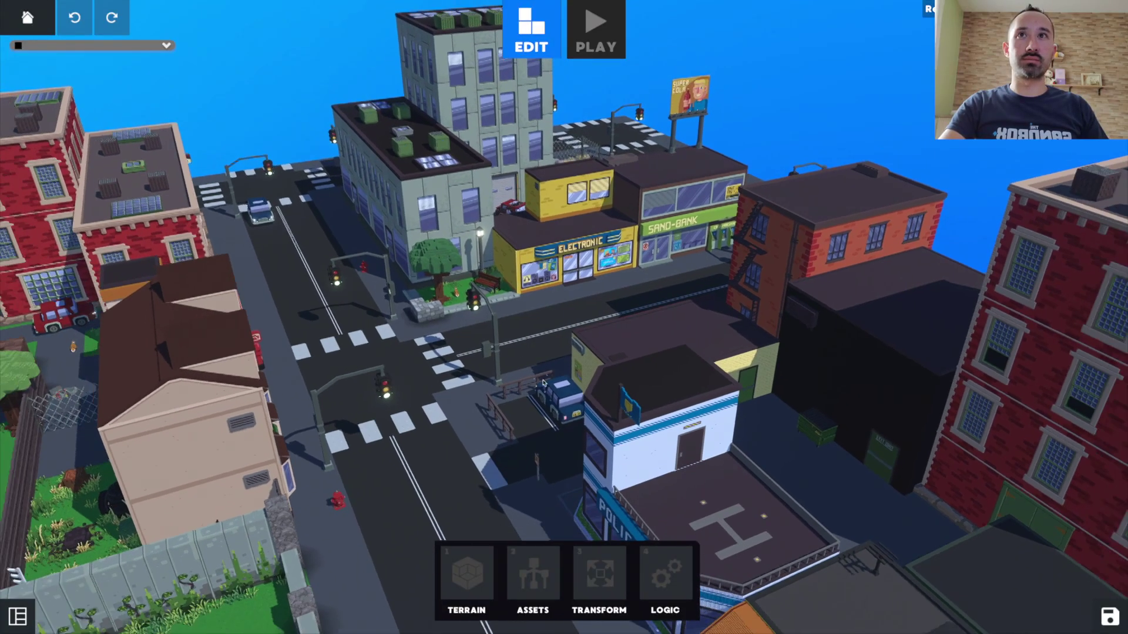
pyautogui.press('a')
pyautogui.scroll(-6, 543, 382)
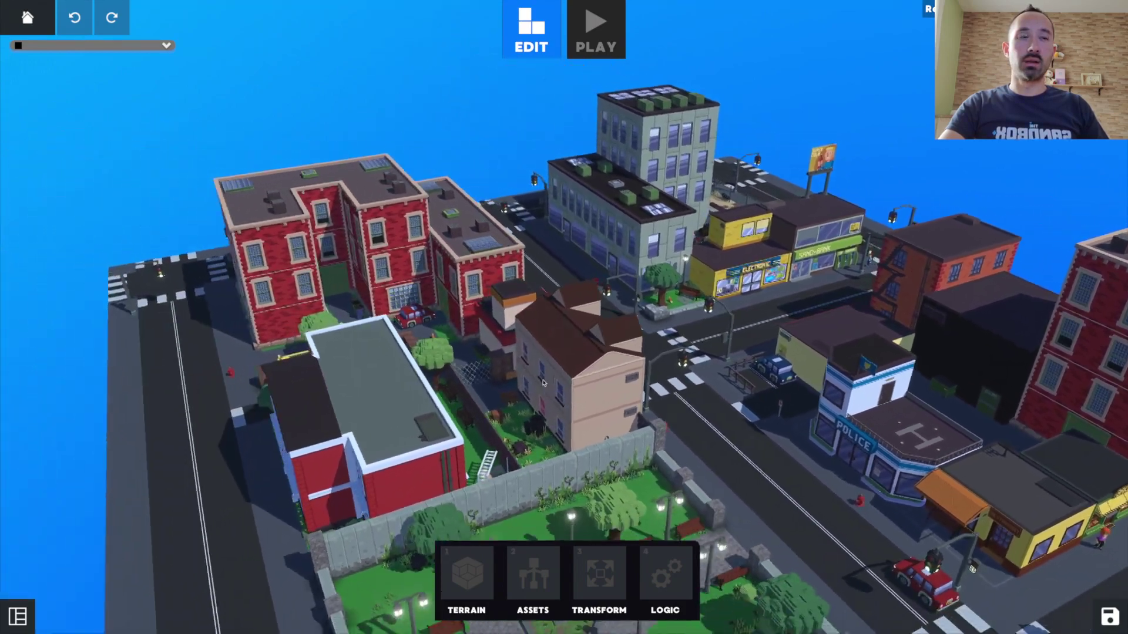
pyautogui.scroll(-5, 542, 382)
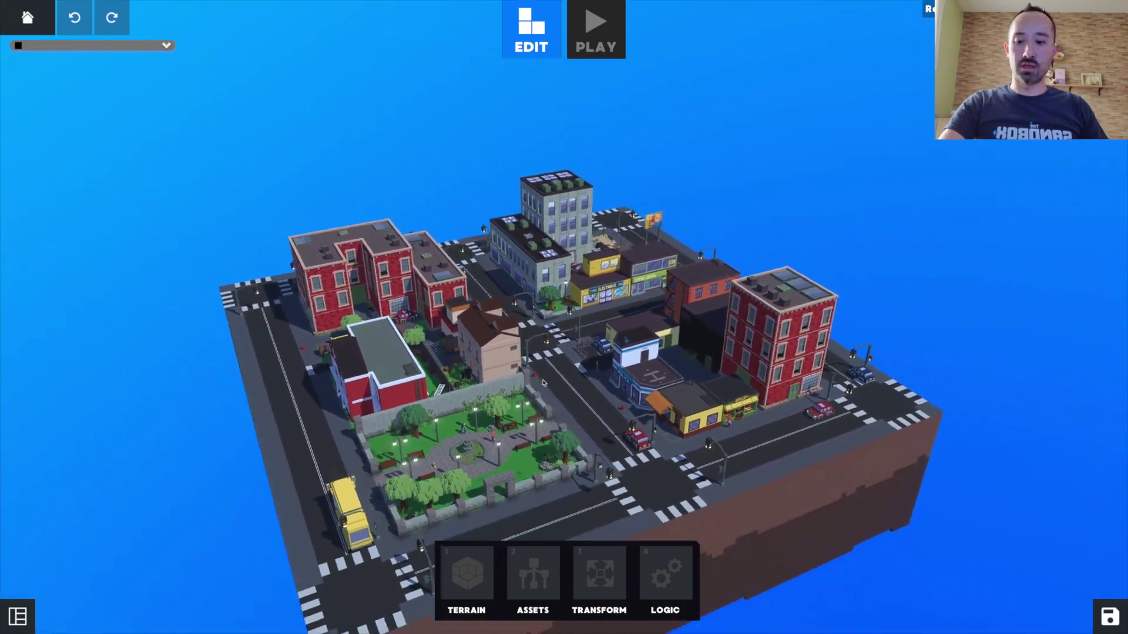
pyautogui.moveTo(558, 394); pyautogui.dragTo(364, 243, button='right')
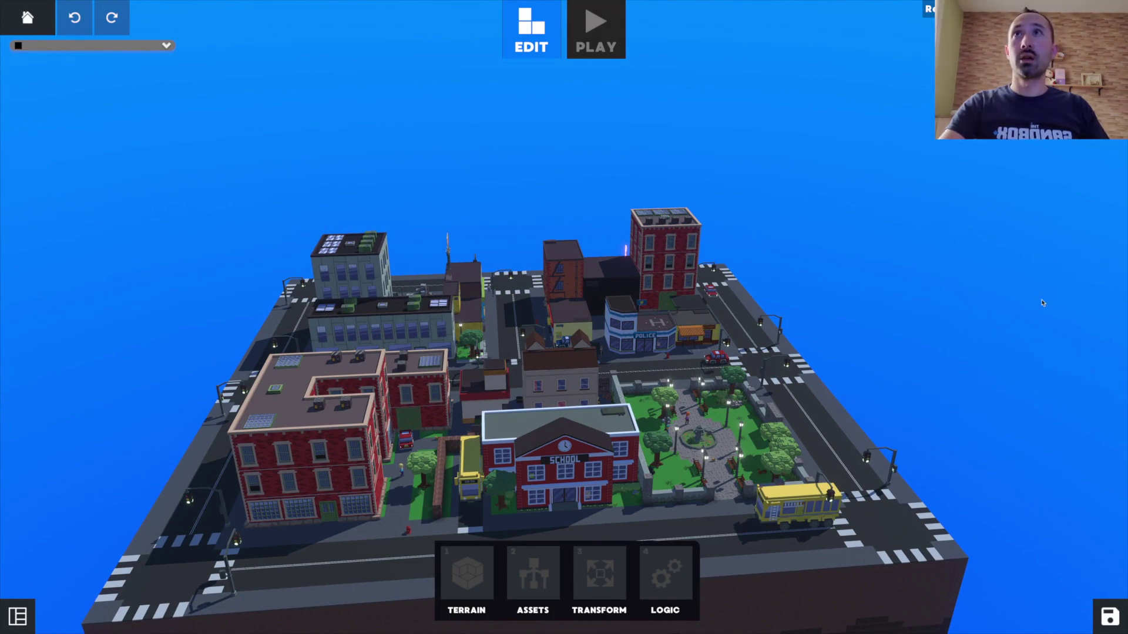
# Step: View the list of editor controls and return to the map
pyautogui.click(24, 17)
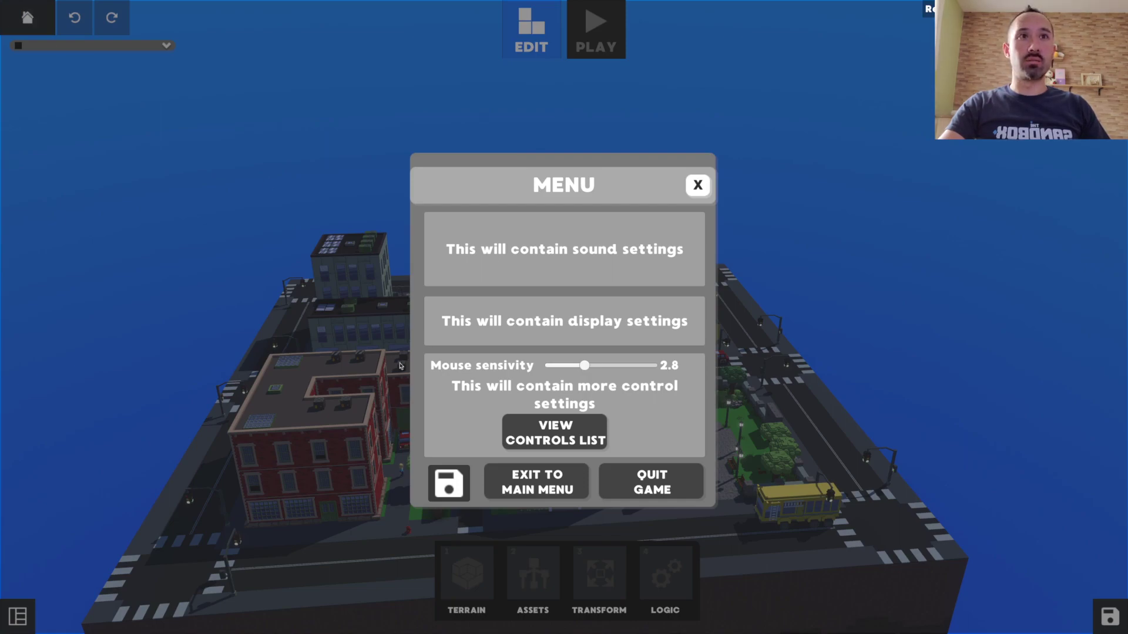
pyautogui.click(574, 445)
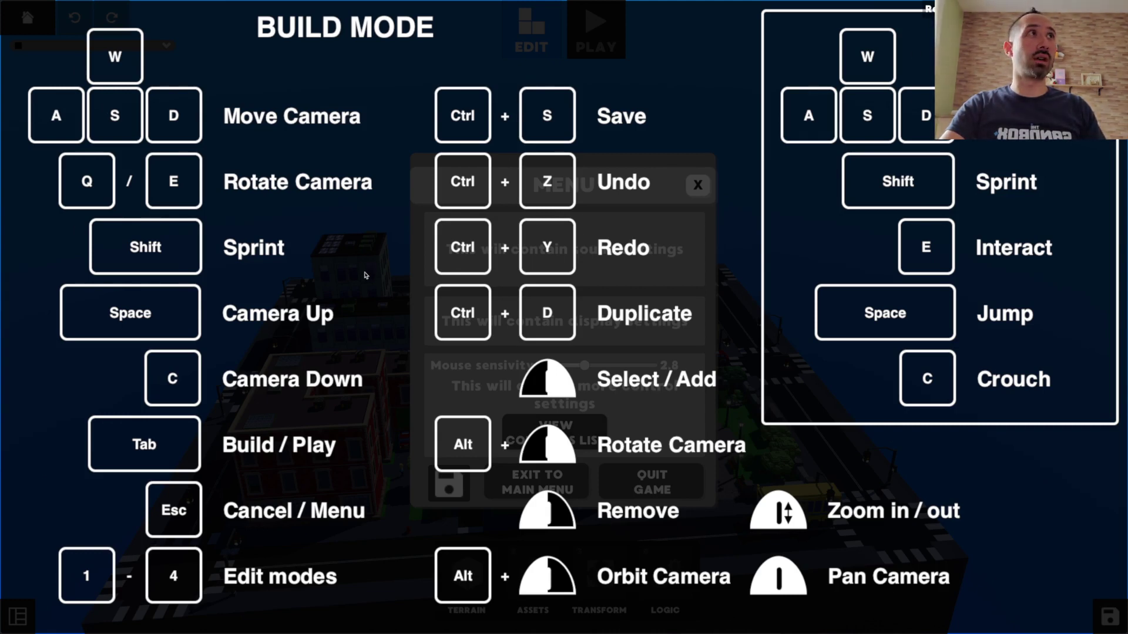
pyautogui.press('Escape')
pyautogui.press('Escape')
# Step: Search the placed assets for "lisa", go to the first match in the park, and close the list
pyautogui.click(18, 616)
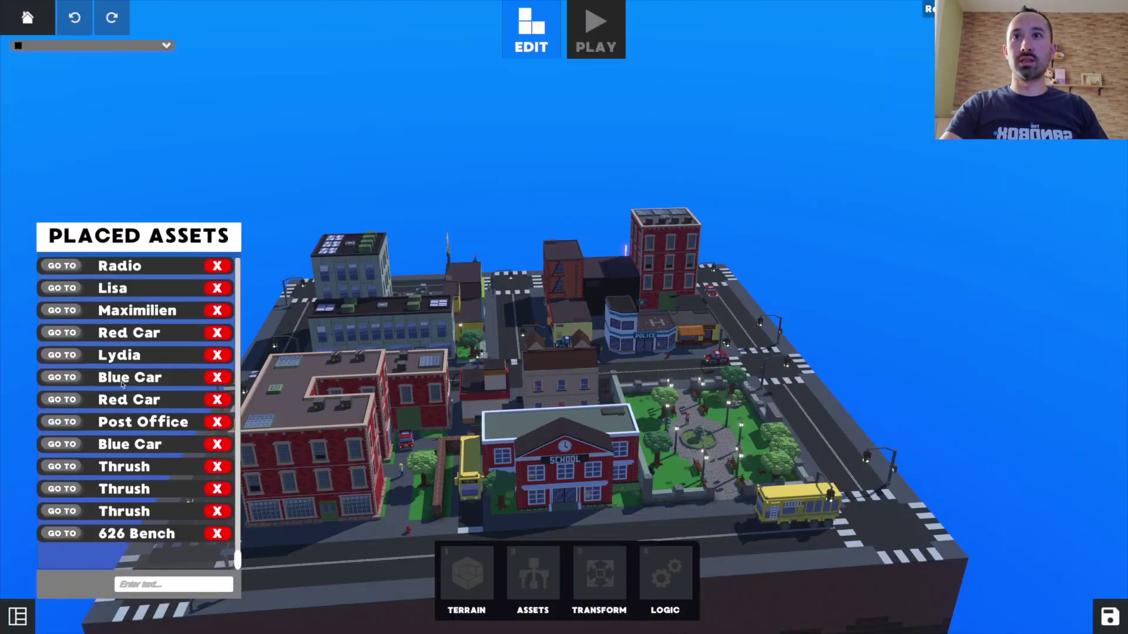
pyautogui.scroll(5, 116, 307)
pyautogui.scroll(-5, 116, 308)
pyautogui.click(154, 590)
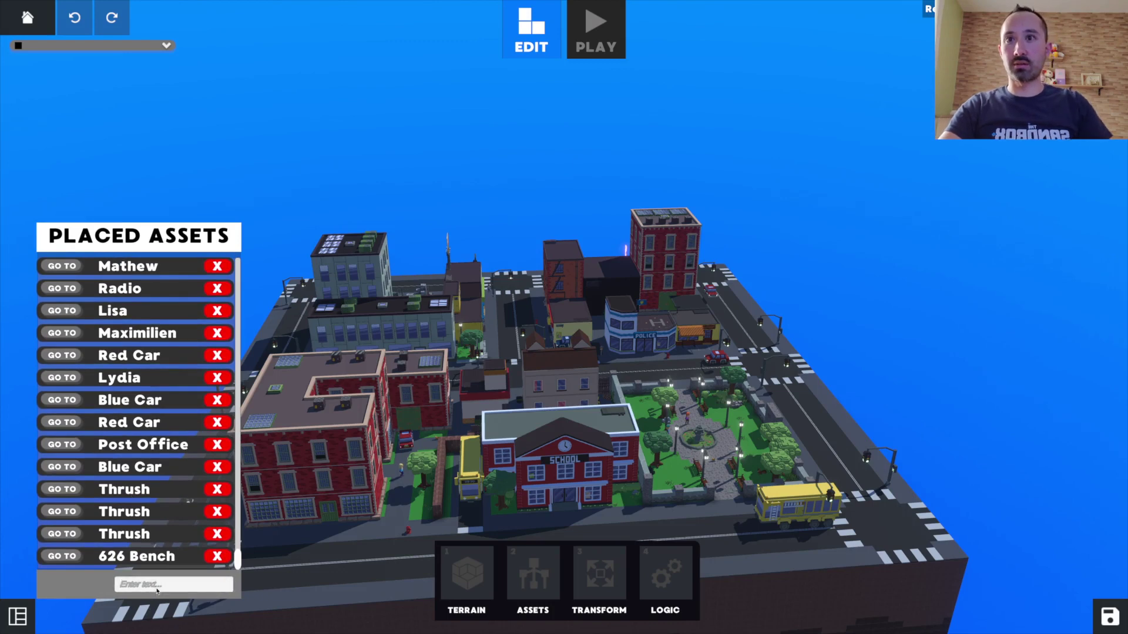
pyautogui.write('lisa')
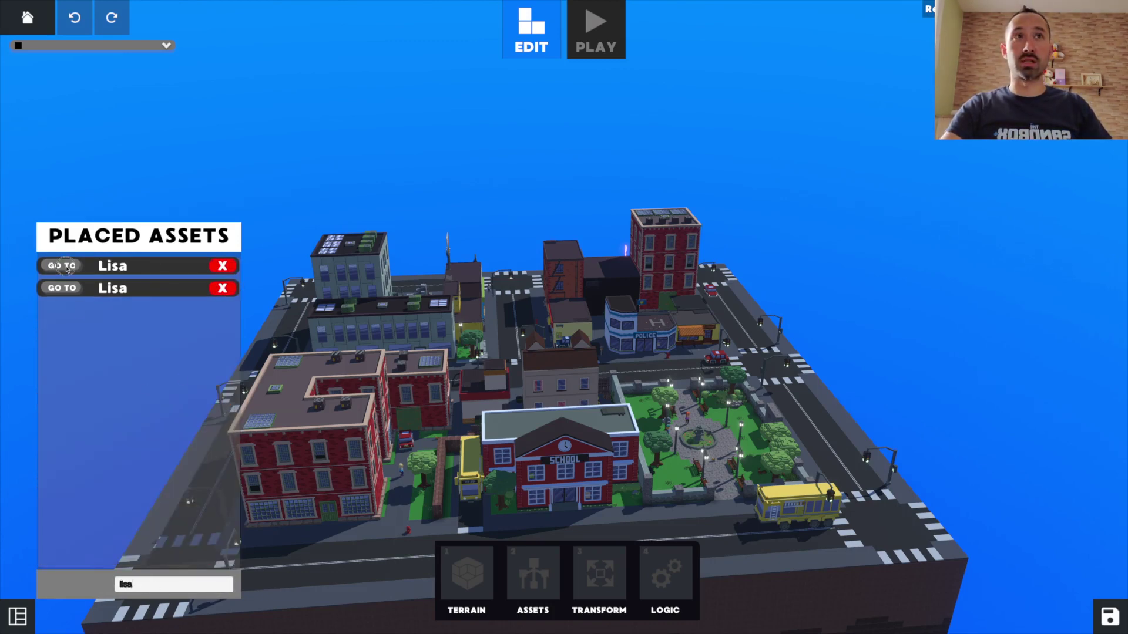
pyautogui.click(65, 267)
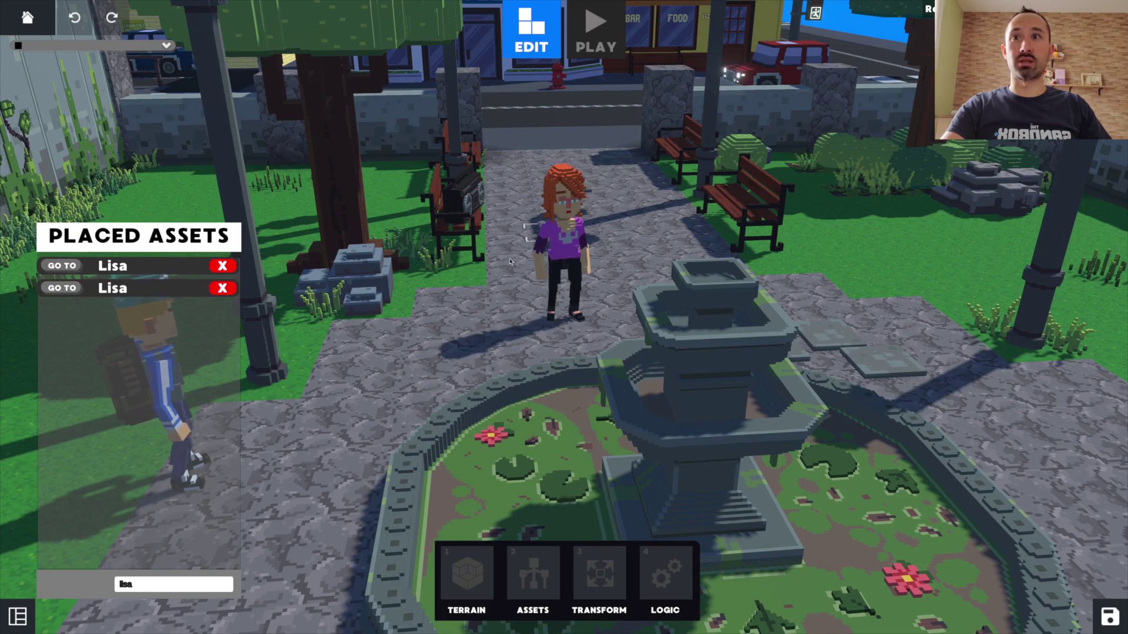
pyautogui.press('Escape')
pyautogui.click(698, 184)
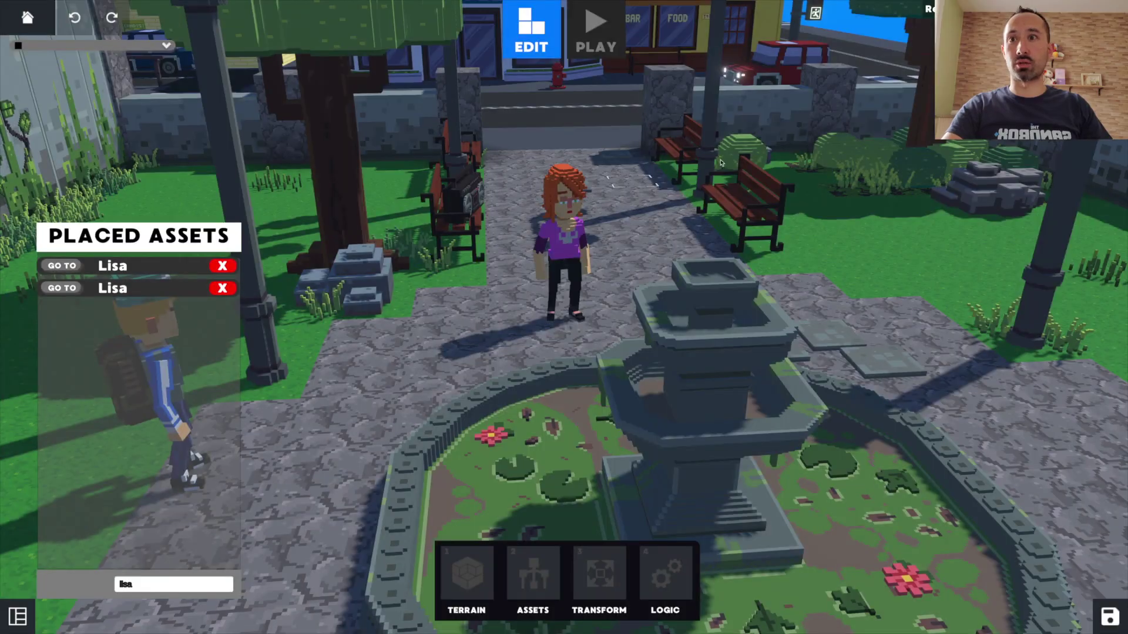
pyautogui.click(17, 618)
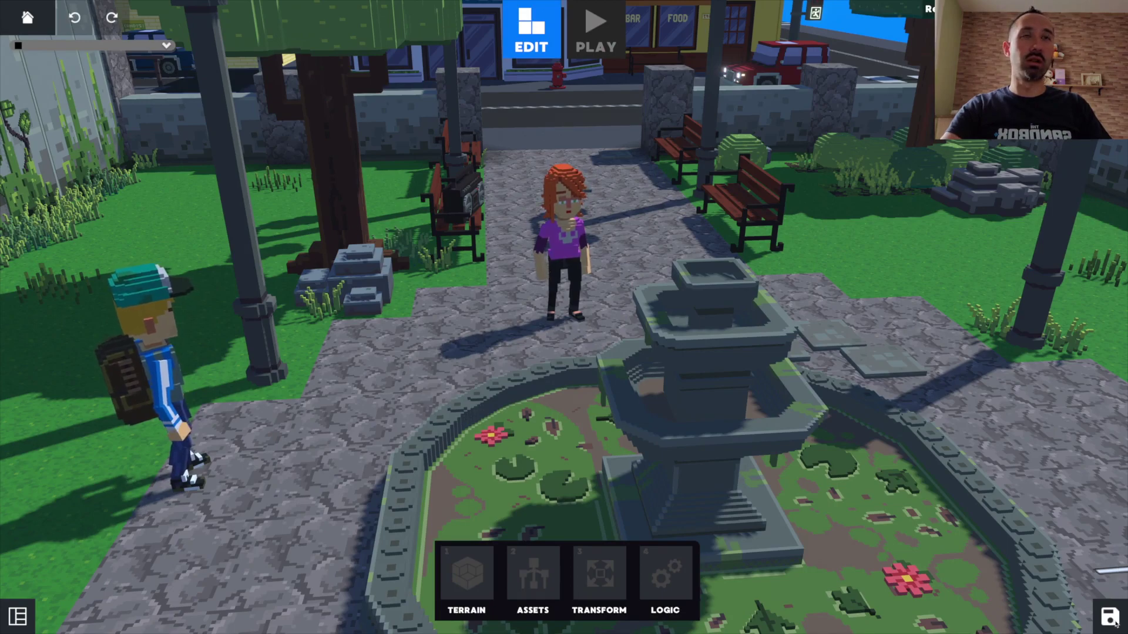
# Step: Look around the park fountain and examine the terrain blocks available in the library
pyautogui.moveTo(605, 286); pyautogui.dragTo(569, 274, button='right')
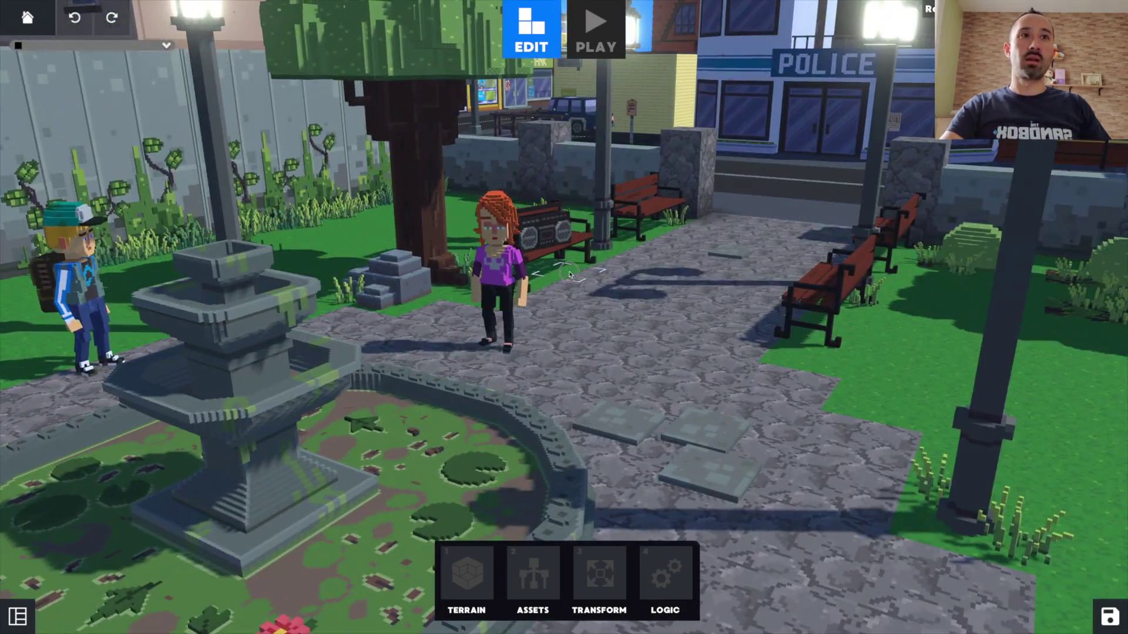
pyautogui.press('s')
pyautogui.press('a')
pyautogui.press('w')
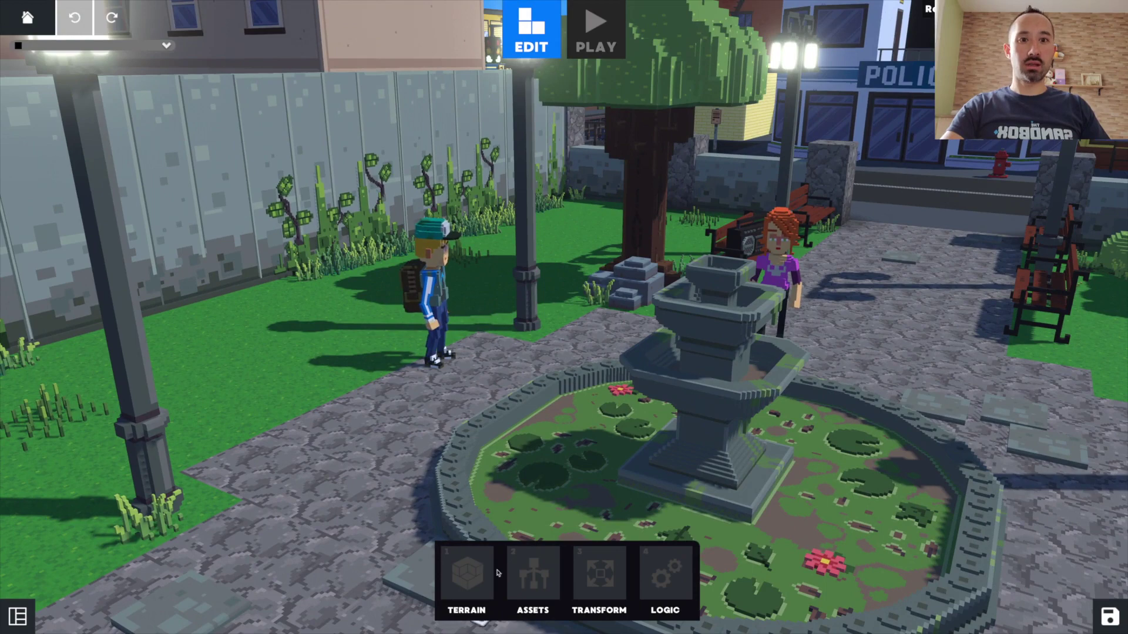
pyautogui.click(467, 576)
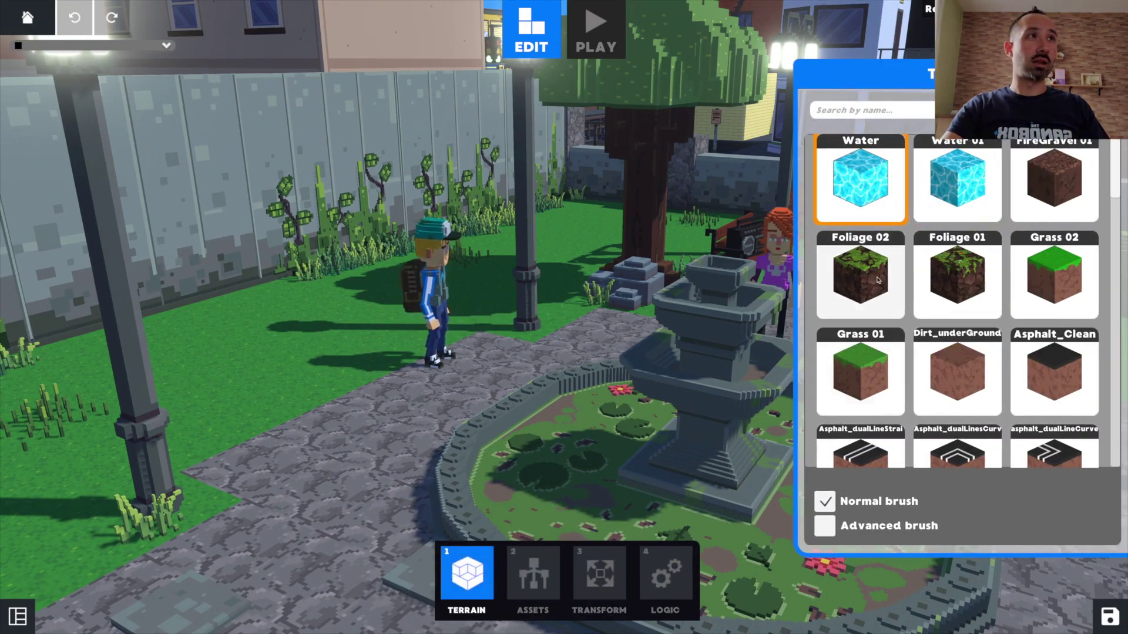
pyautogui.scroll(-2, 902, 298)
pyautogui.scroll(-10, 902, 299)
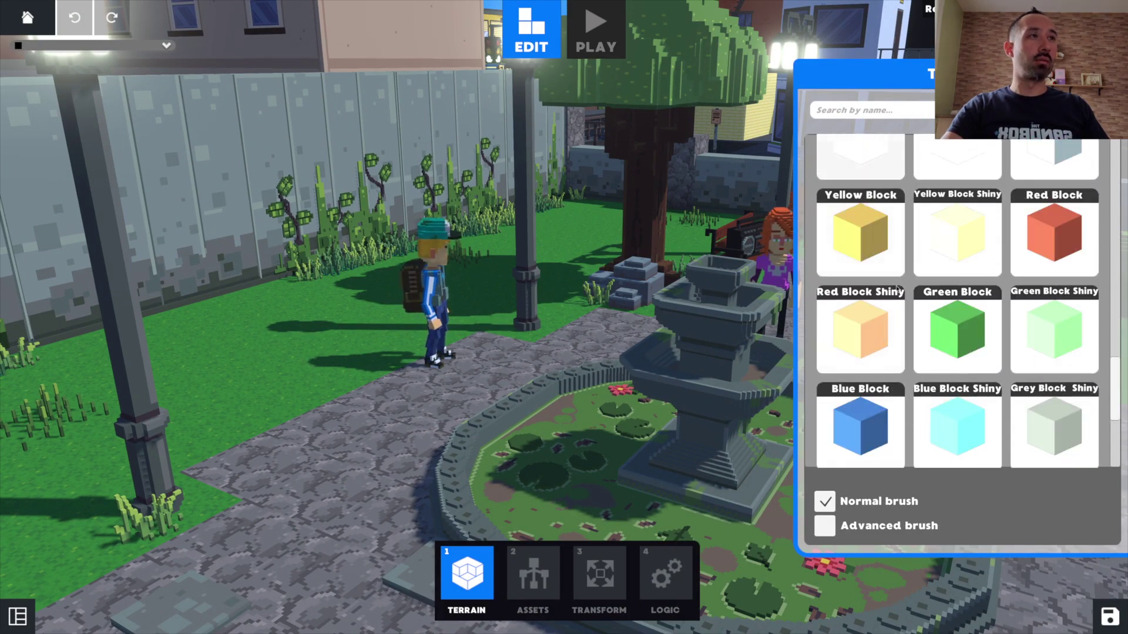
pyautogui.scroll(6, 898, 307)
pyautogui.scroll(6, 899, 307)
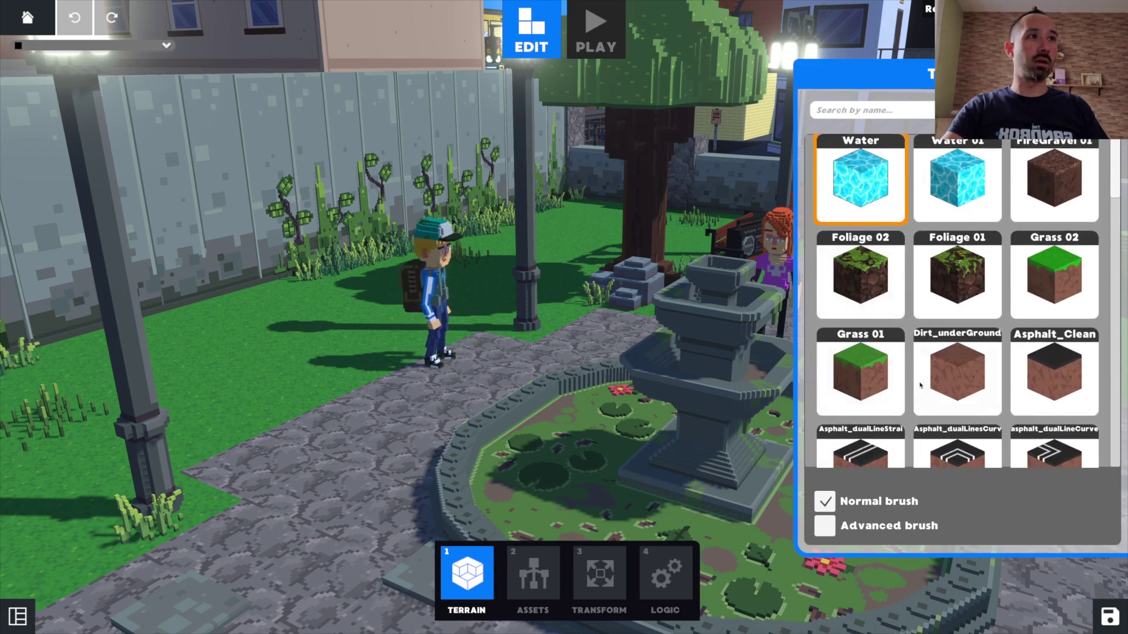
# Step: Try the advanced brush with width, height and depth of 4 blocks, and return to the normal brush
pyautogui.click(826, 531)
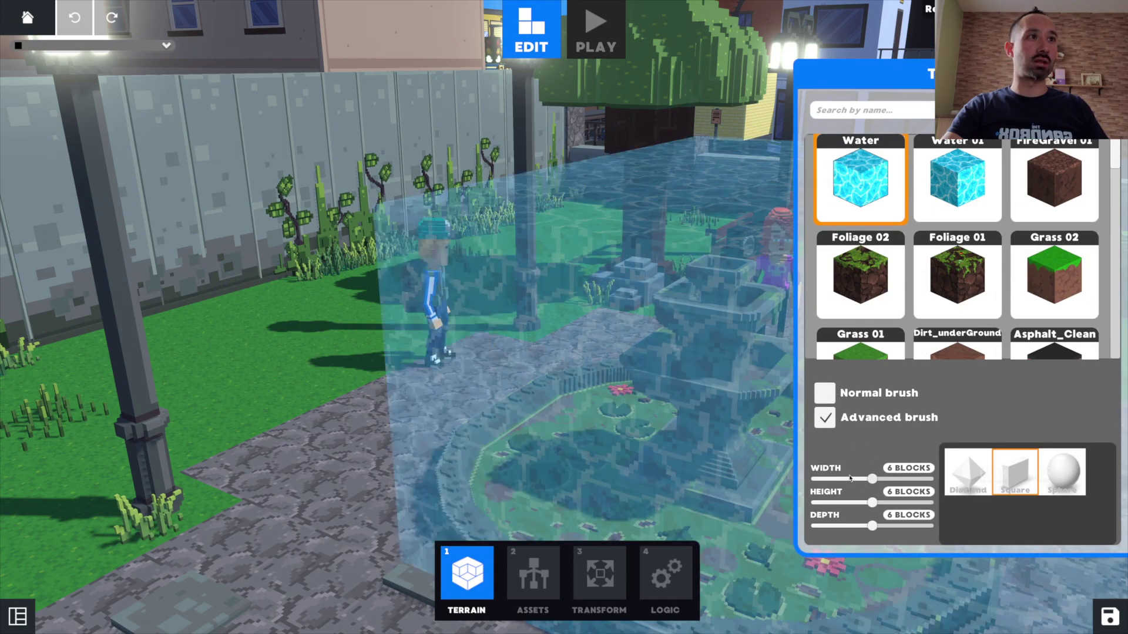
pyautogui.moveTo(872, 481)
pyautogui.mouseDown()
pyautogui.moveTo(854, 482)
pyautogui.moveTo(850, 503)
pyautogui.mouseUp()
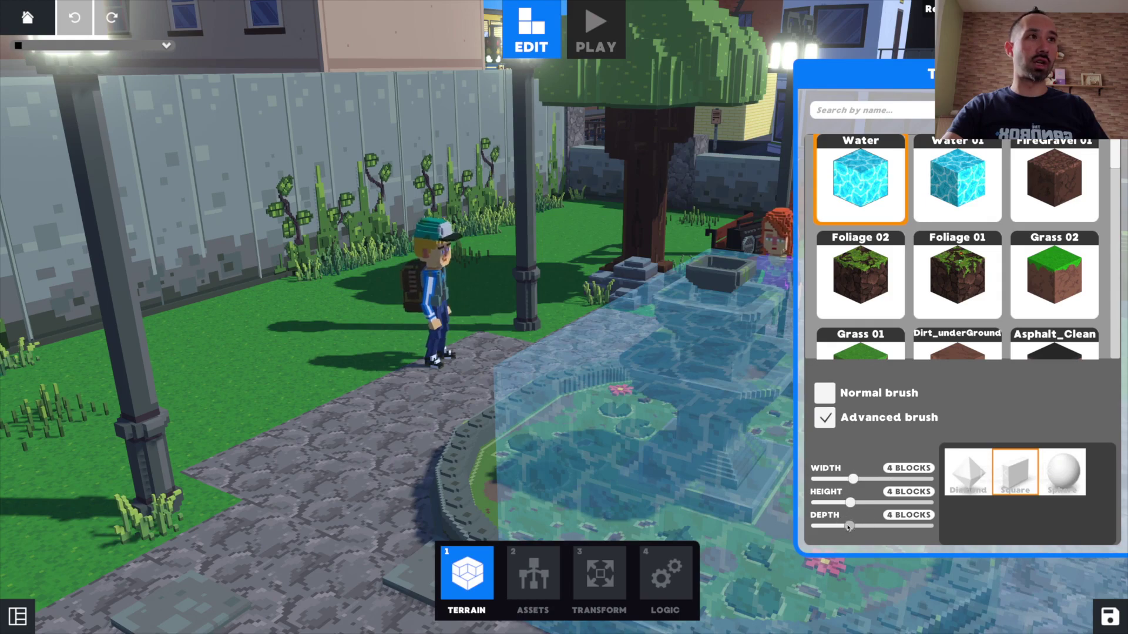
pyautogui.click(824, 393)
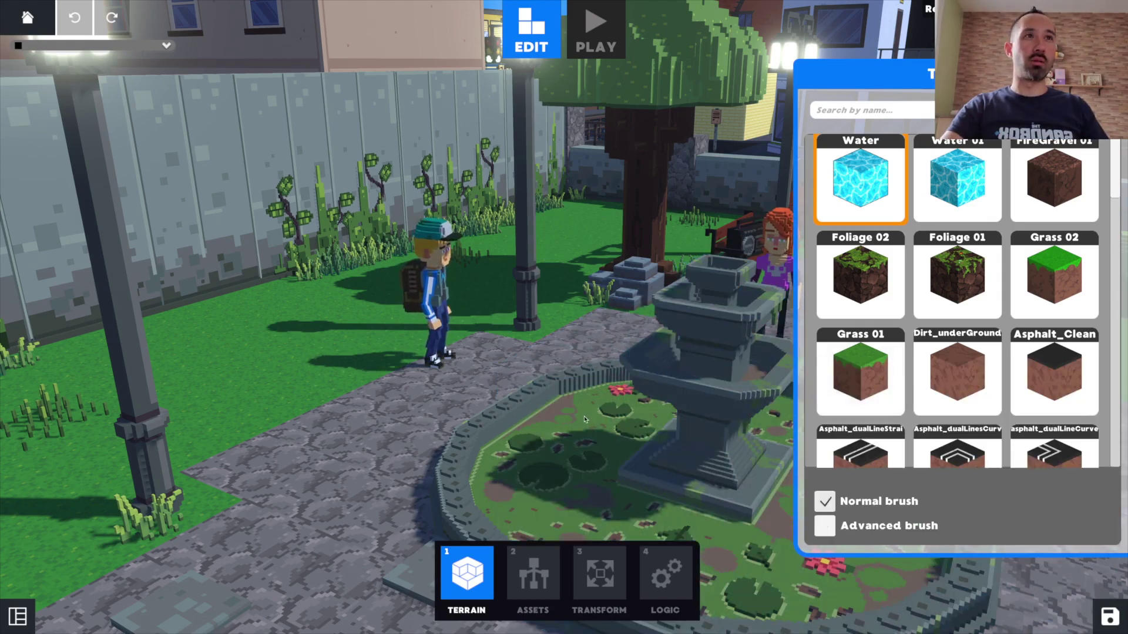
# Step: Build a small pile of FireGravel 01 blocks on the road outside the park's stone archway
pyautogui.press('s')
pyautogui.press('d')
pyautogui.scroll(-8, 676, 416)
pyautogui.press('d')
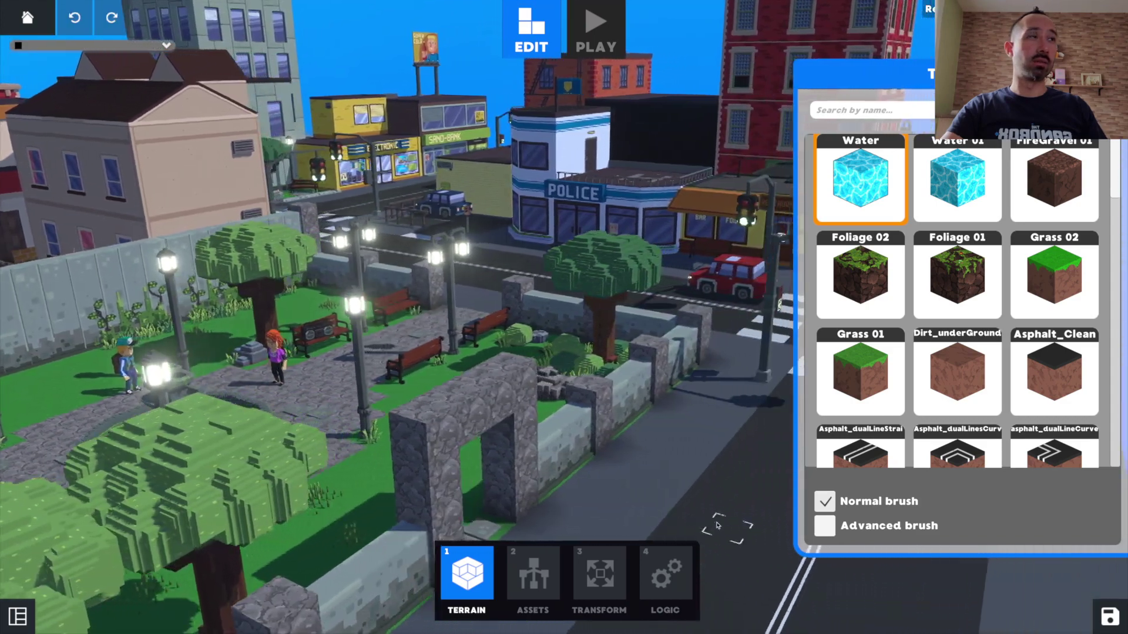
pyautogui.press('d')
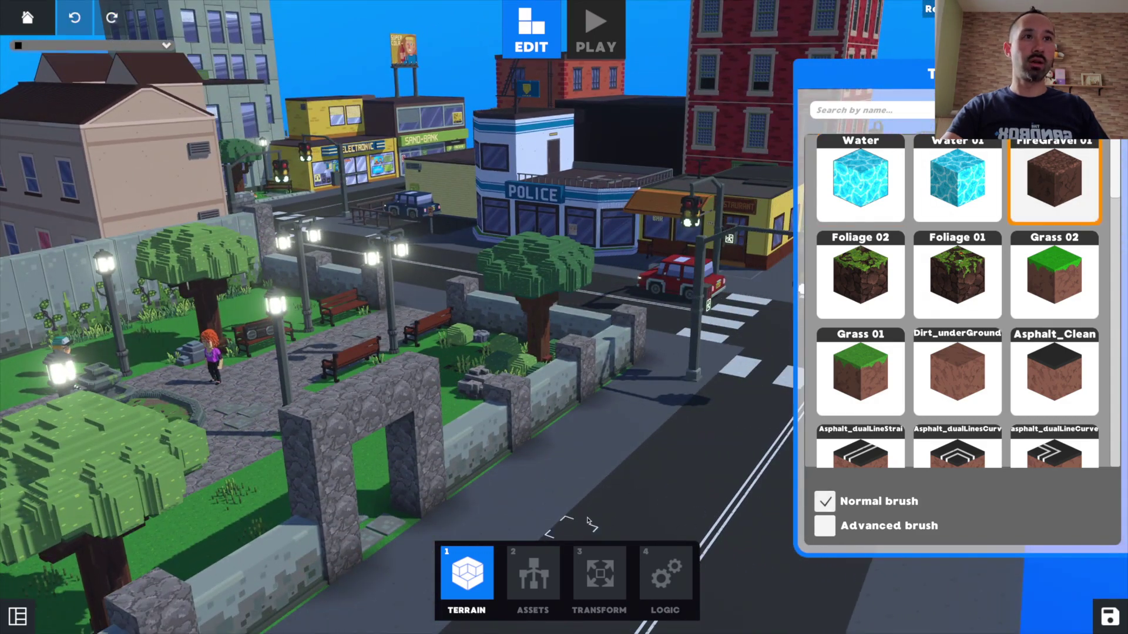
pyautogui.click(609, 494)
pyautogui.click(659, 491)
pyautogui.click(643, 507)
pyautogui.click(623, 523)
pyautogui.click(627, 469)
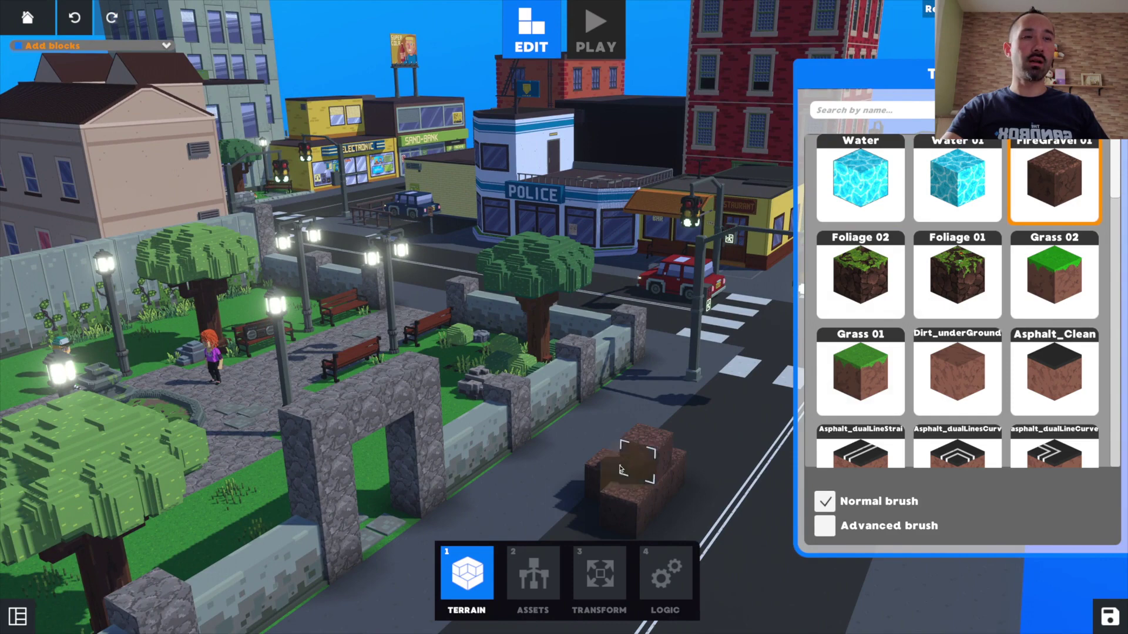
pyautogui.click(621, 469)
pyautogui.click(618, 477)
# Step: Extend the FireGravel pile and dig all of its blocks away so the road is clear
pyautogui.scroll(-2, 617, 477)
pyautogui.press('d')
pyautogui.keyDown('ctrl'); pyautogui.click(570, 458); pyautogui.keyUp('ctrl')
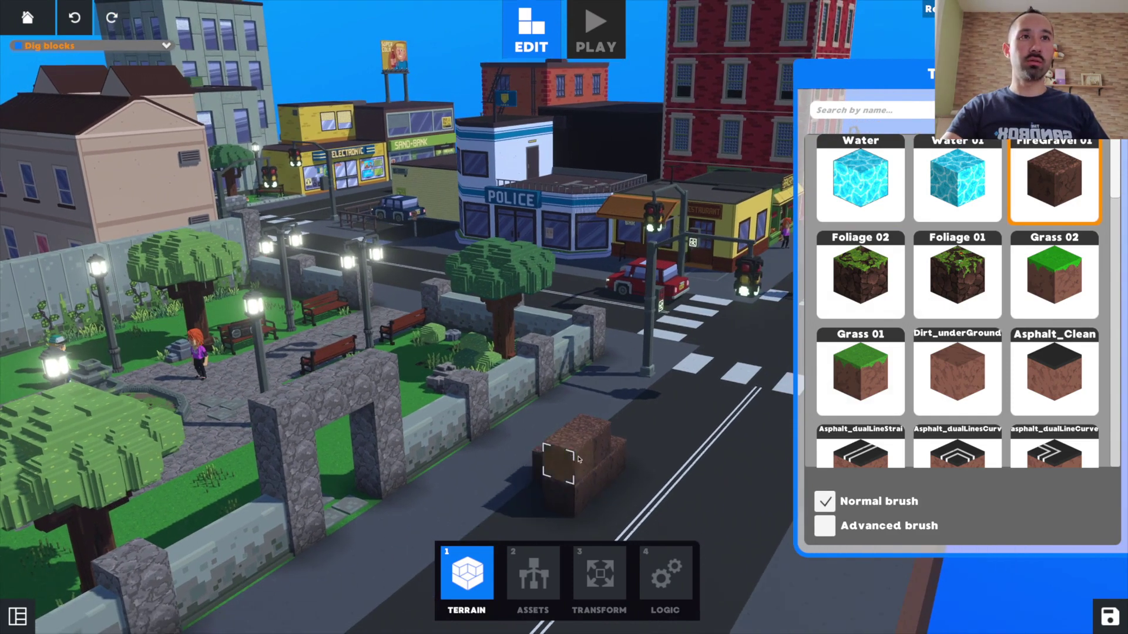
pyautogui.click(573, 458)
pyautogui.moveTo(624, 426); pyautogui.dragTo(725, 527)
pyautogui.press('d')
pyautogui.keyDown('ctrl'); pyautogui.moveTo(561, 497); pyautogui.dragTo(482, 433); pyautogui.keyUp('ctrl')
pyautogui.keyDown('ctrl'); pyautogui.moveTo(607, 470); pyautogui.dragTo(490, 437); pyautogui.keyUp('ctrl')
pyautogui.keyDown('ctrl'); pyautogui.click(401, 495); pyautogui.keyUp('ctrl')
pyautogui.keyDown('ctrl'); pyautogui.click(400, 473); pyautogui.keyUp('ctrl')
pyautogui.press('a')
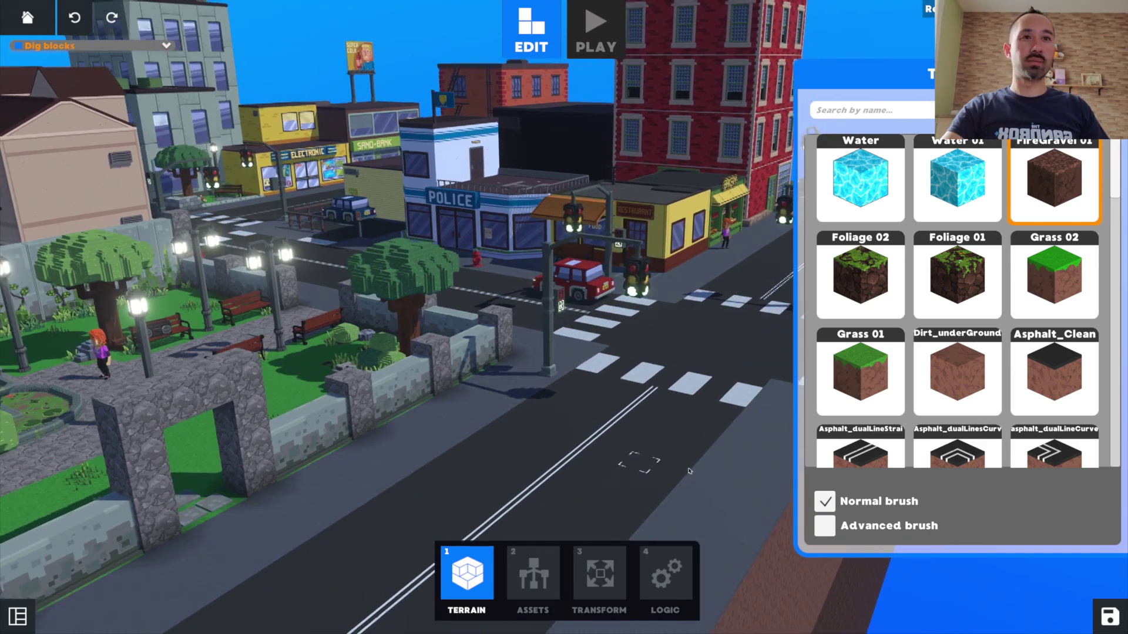
# Step: Place a Bicycle asset on the sidewalk beside the park wall
pyautogui.press('2')
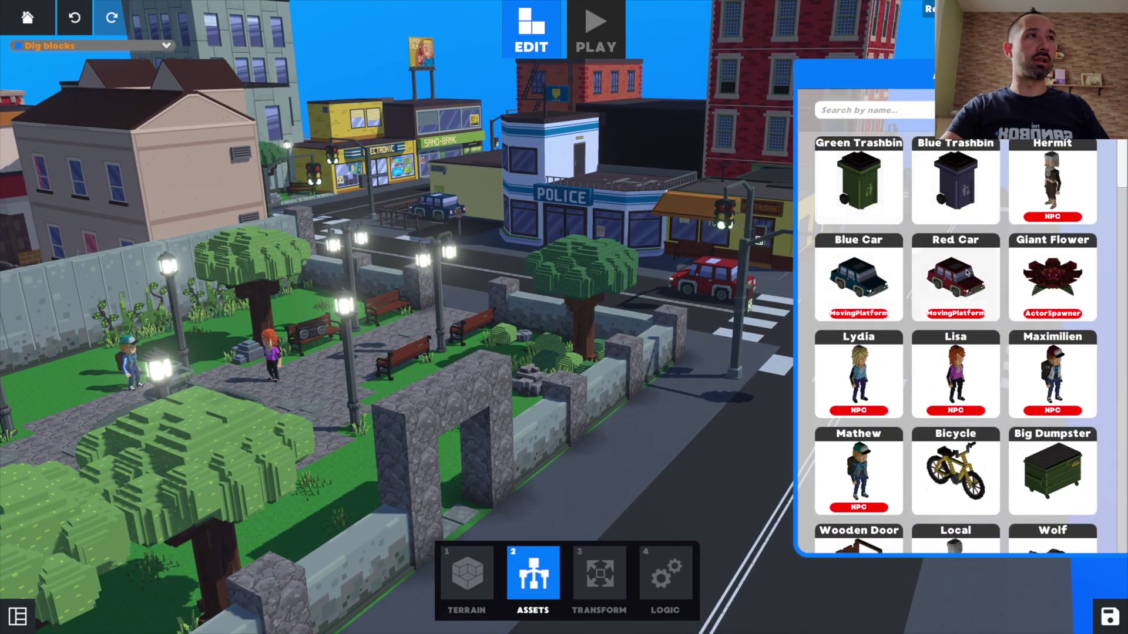
pyautogui.scroll(-3, 1022, 293)
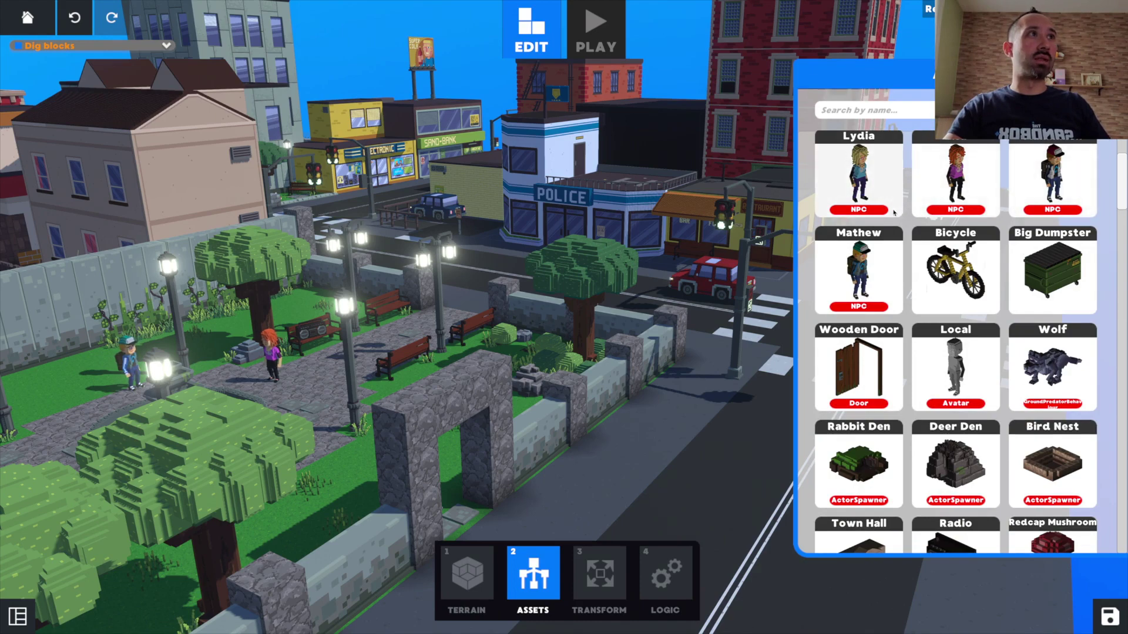
pyautogui.click(955, 270)
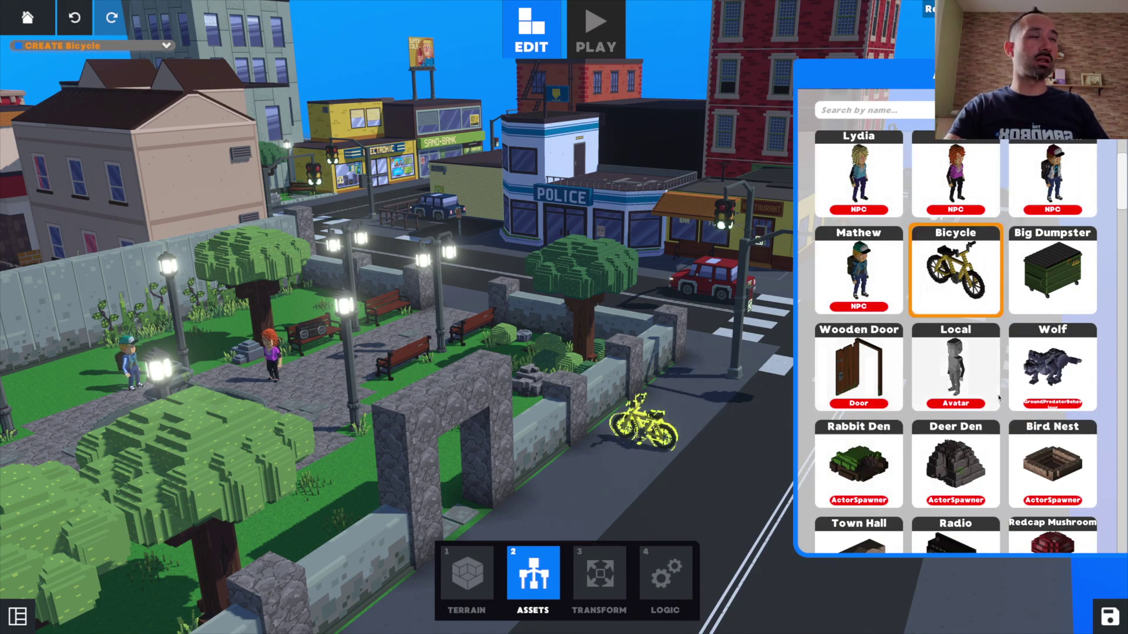
# Step: Place a Squirrel asset on the sidewalk in front of the bicycle
pyautogui.scroll(-2, 996, 398)
pyautogui.scroll(-5, 1033, 331)
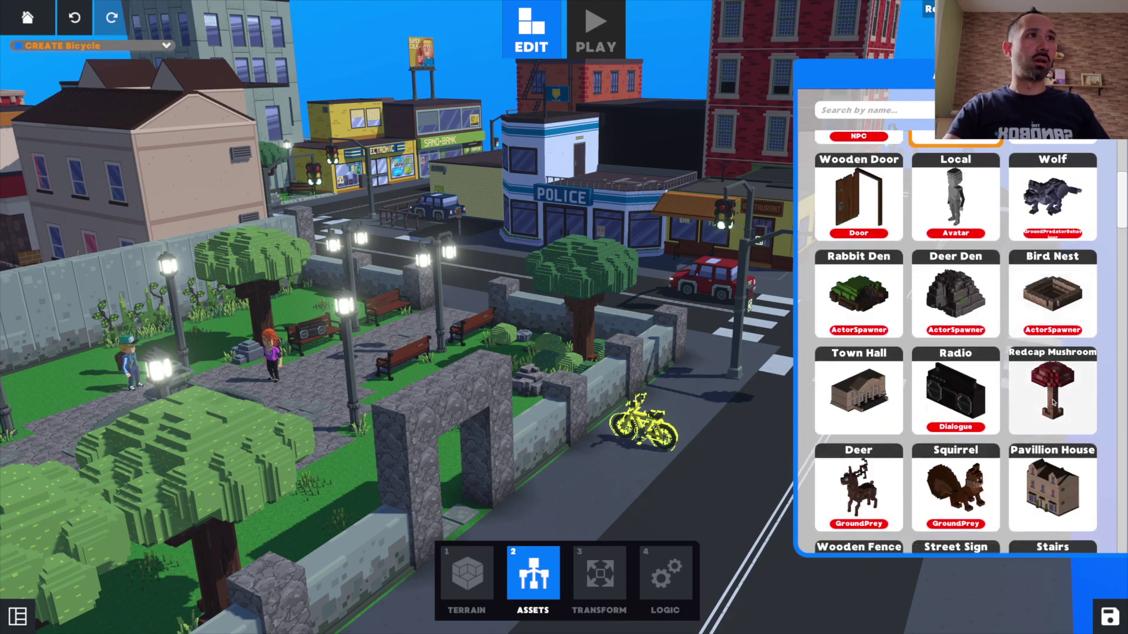
pyautogui.click(954, 322)
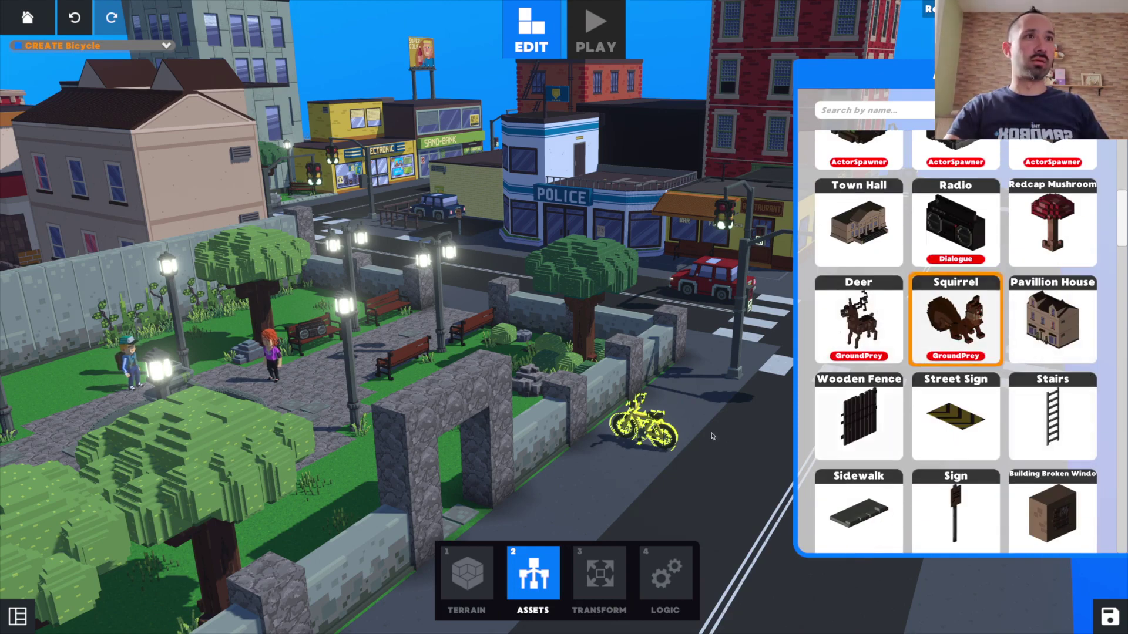
# Step: Place a row of five Long Green Grass plants along the sidewalk in front of the squirrel
pyautogui.scroll(-10, 998, 440)
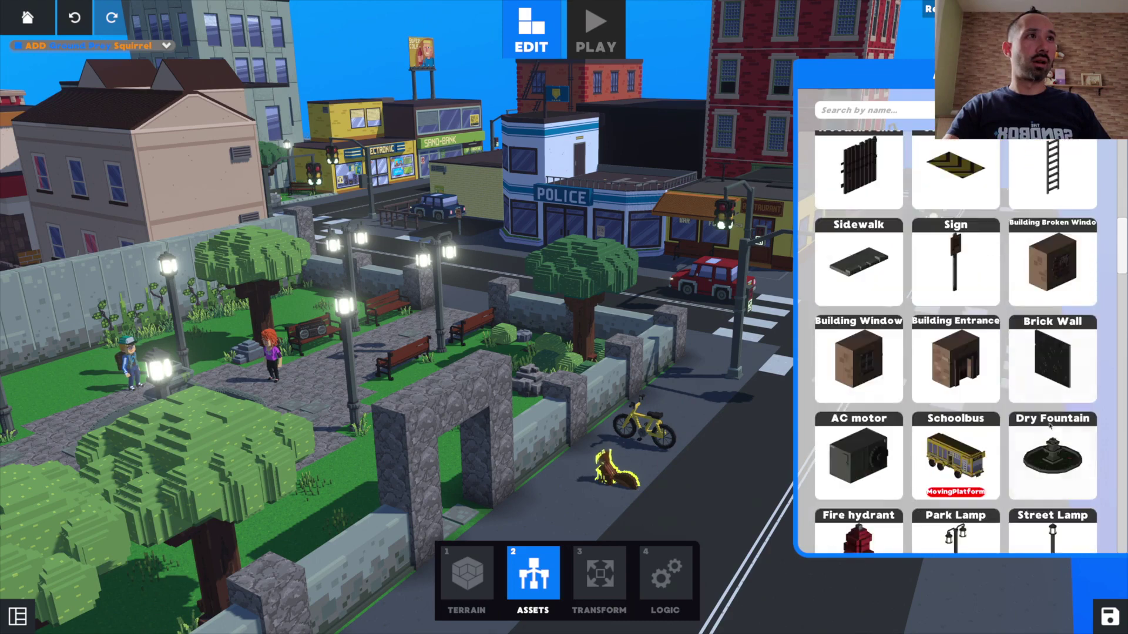
pyautogui.scroll(-15, 1043, 433)
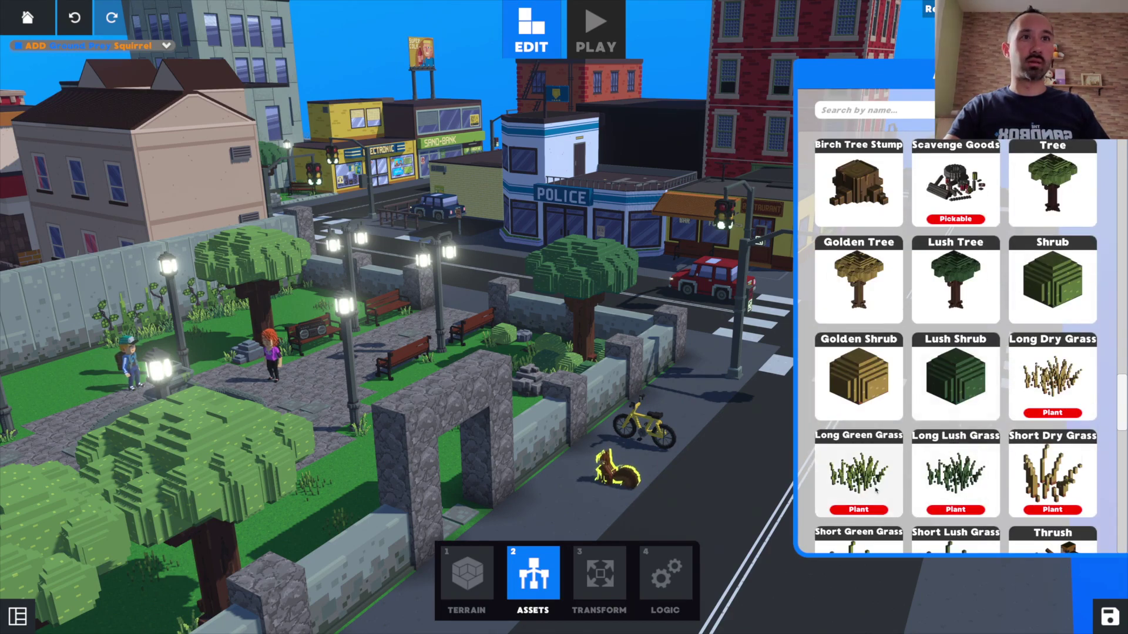
pyautogui.click(858, 475)
pyautogui.click(556, 502)
pyautogui.click(591, 513)
pyautogui.click(607, 518)
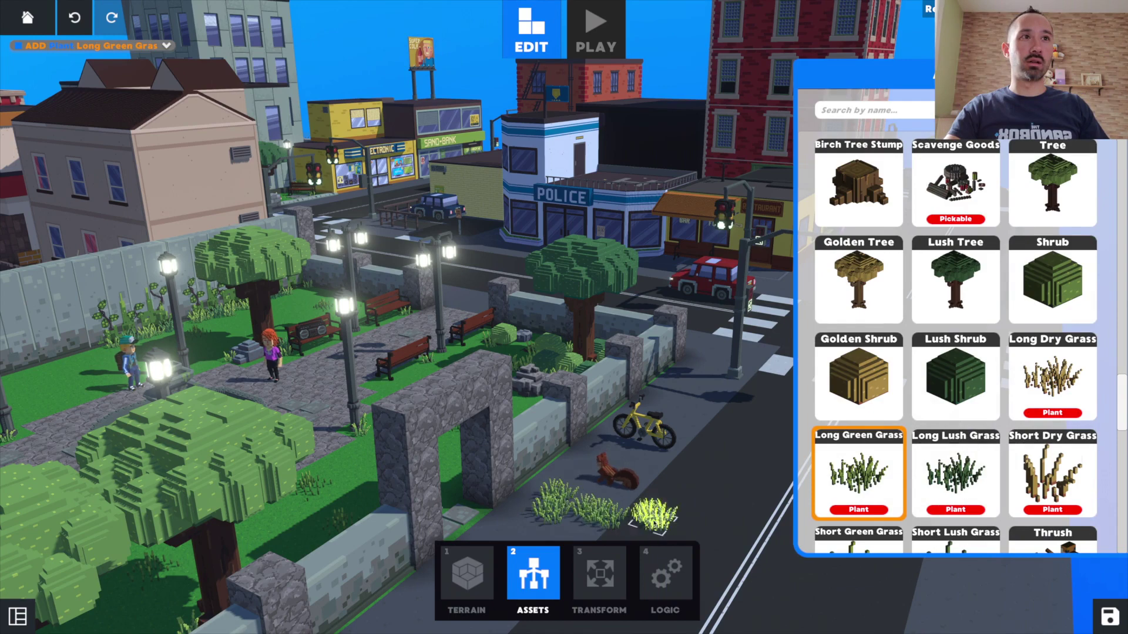
pyautogui.click(654, 519)
pyautogui.click(684, 512)
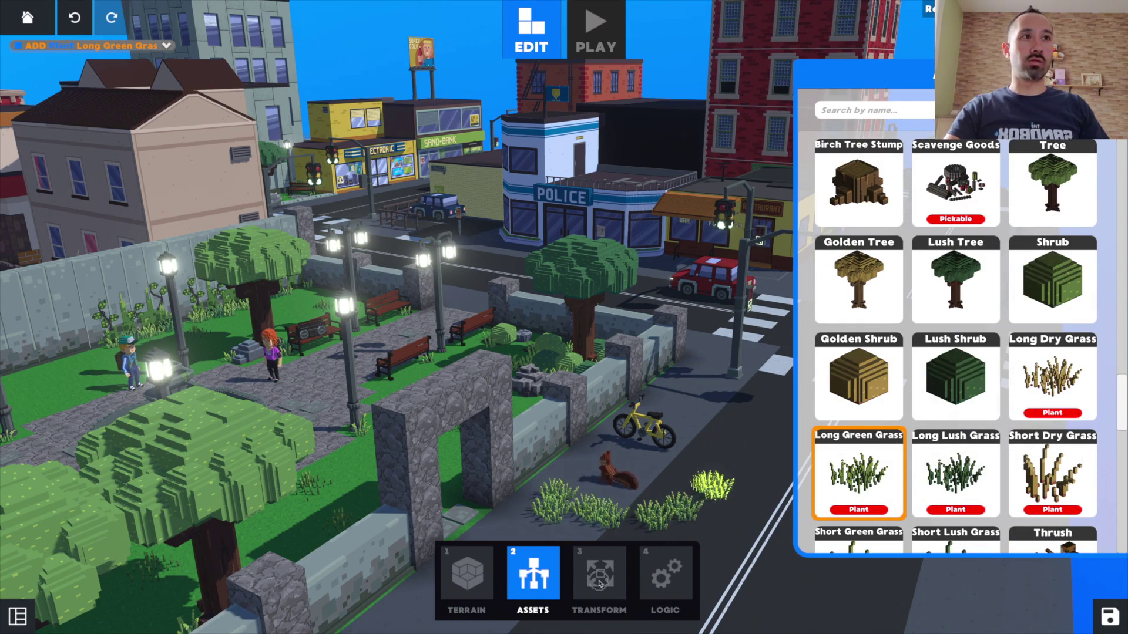
# Step: Turn the squirrel about its vertical axis to a Y rotation of 115.40 and deselect it
pyautogui.click(599, 582)
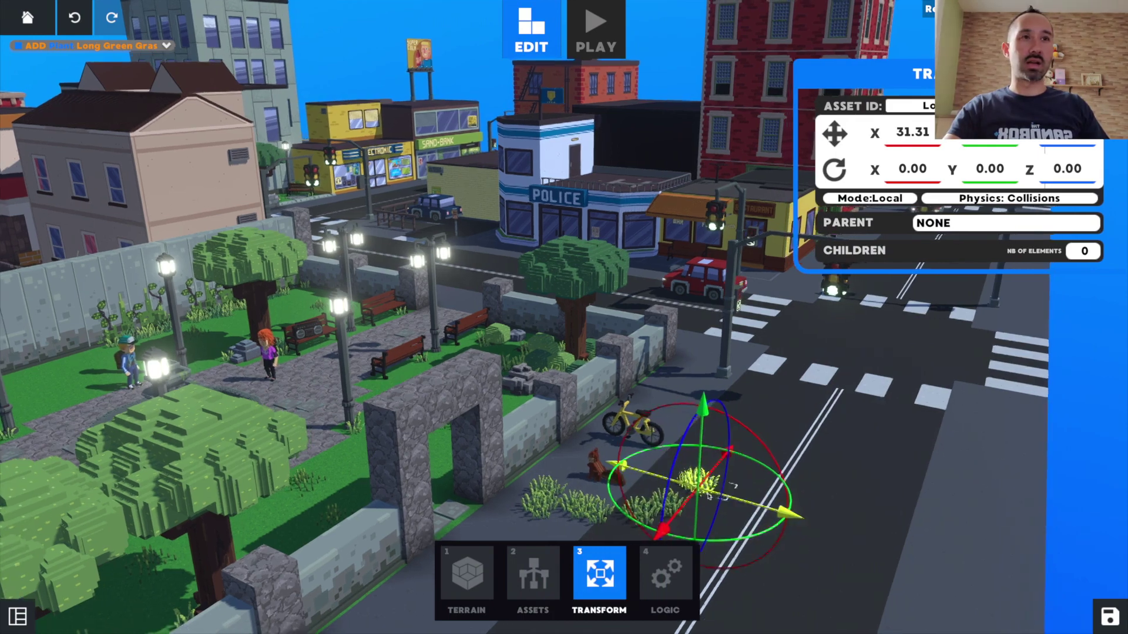
pyautogui.moveTo(780, 483); pyautogui.dragTo(629, 481, button='middle')
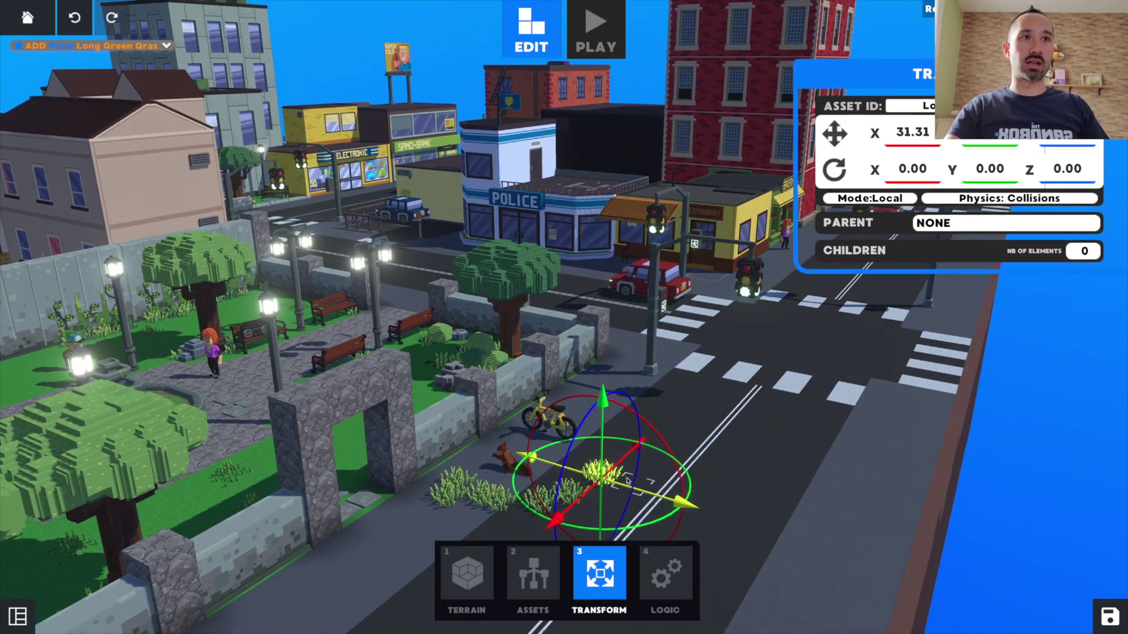
pyautogui.scroll(2, 630, 482)
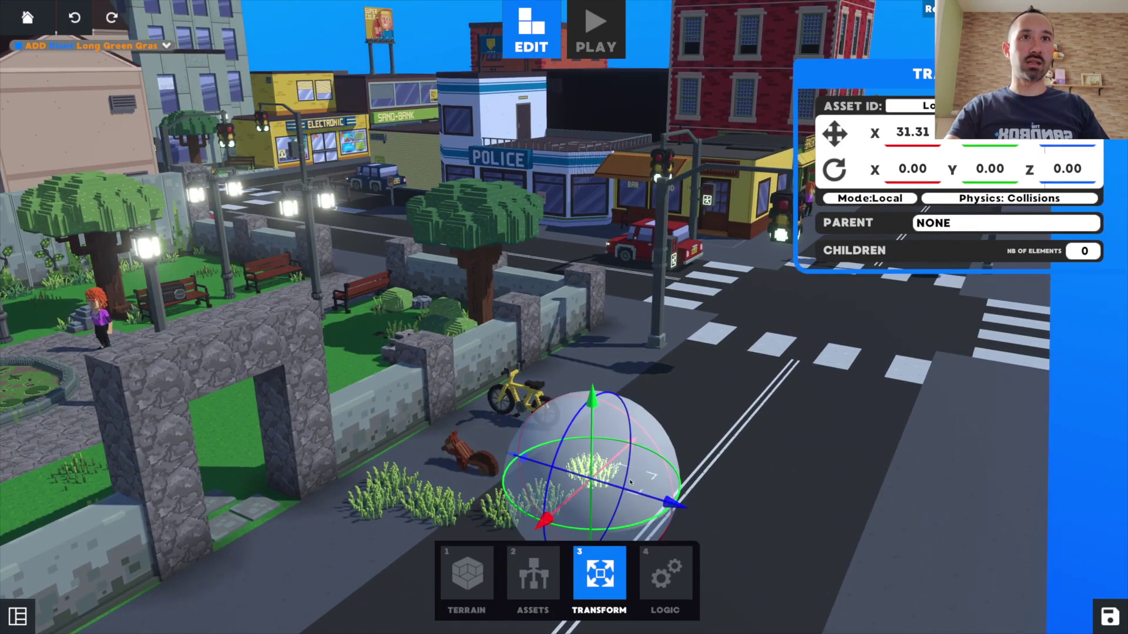
pyautogui.click(477, 460)
pyautogui.moveTo(549, 472); pyautogui.dragTo(88, 493)
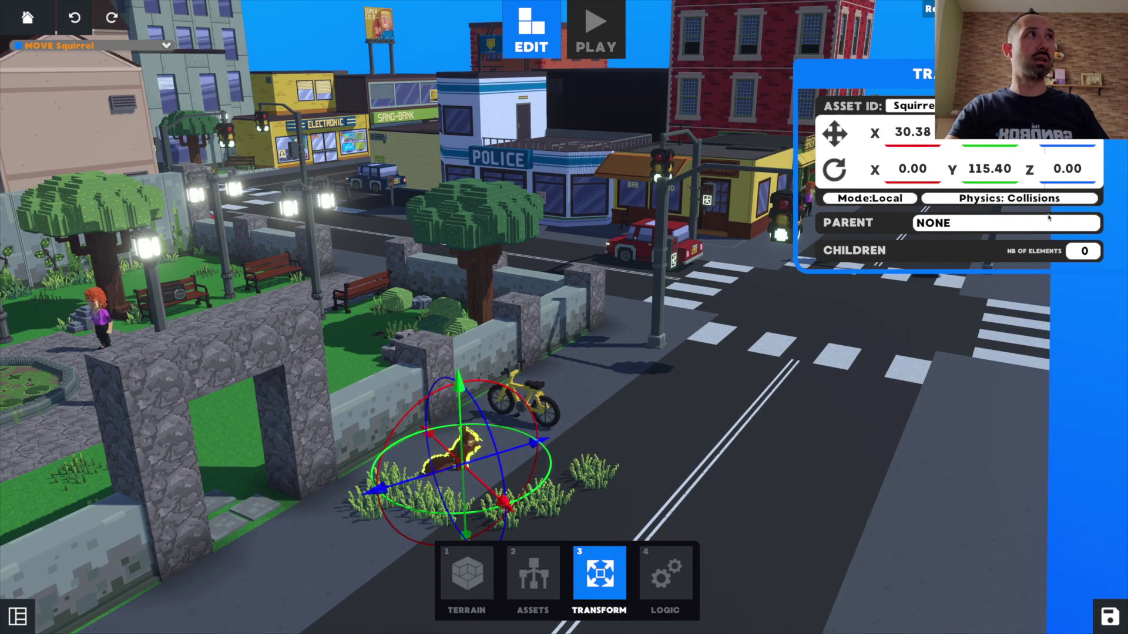
pyautogui.press('Escape')
pyautogui.press('Escape')
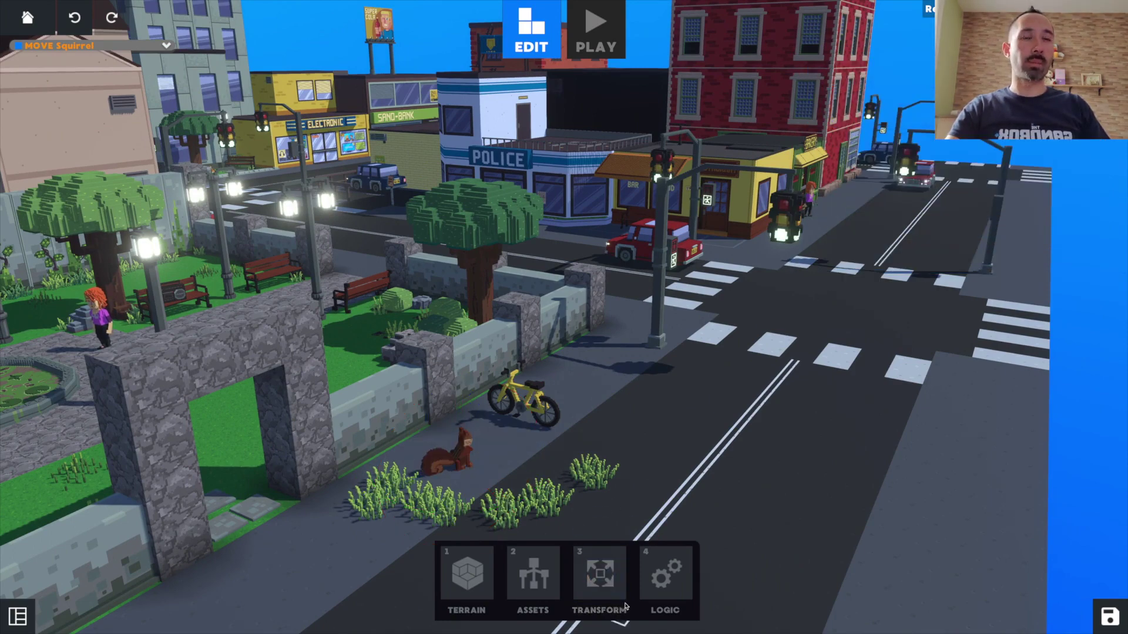
# Step: Examine the parameters of the squirrel's Ground Prey behaviour and close the logic window
pyautogui.click(669, 590)
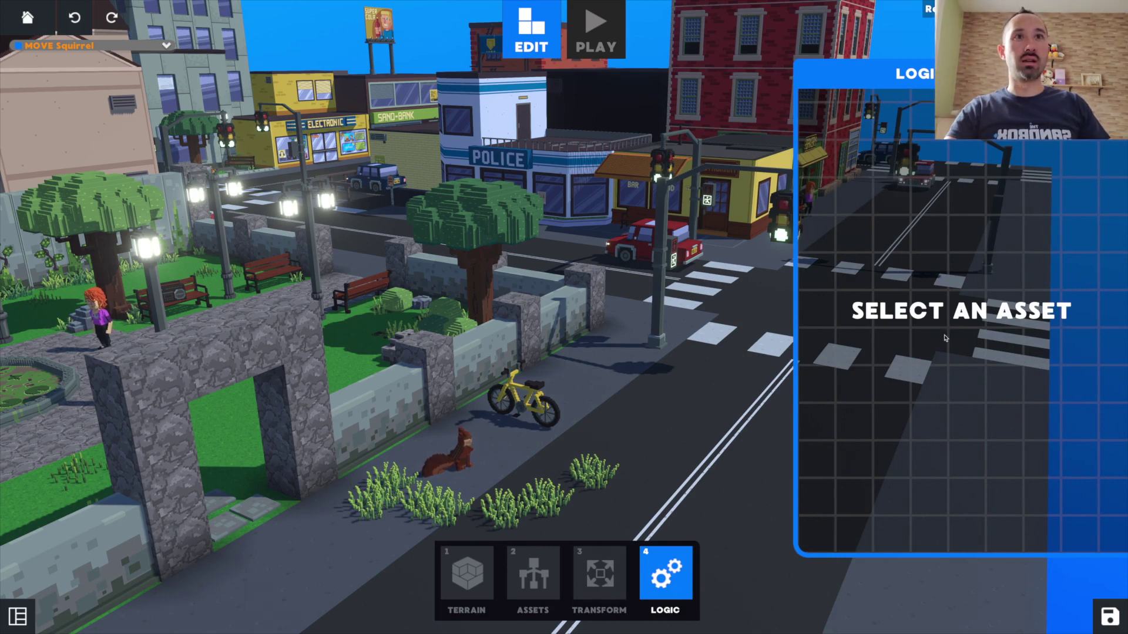
pyautogui.click(464, 458)
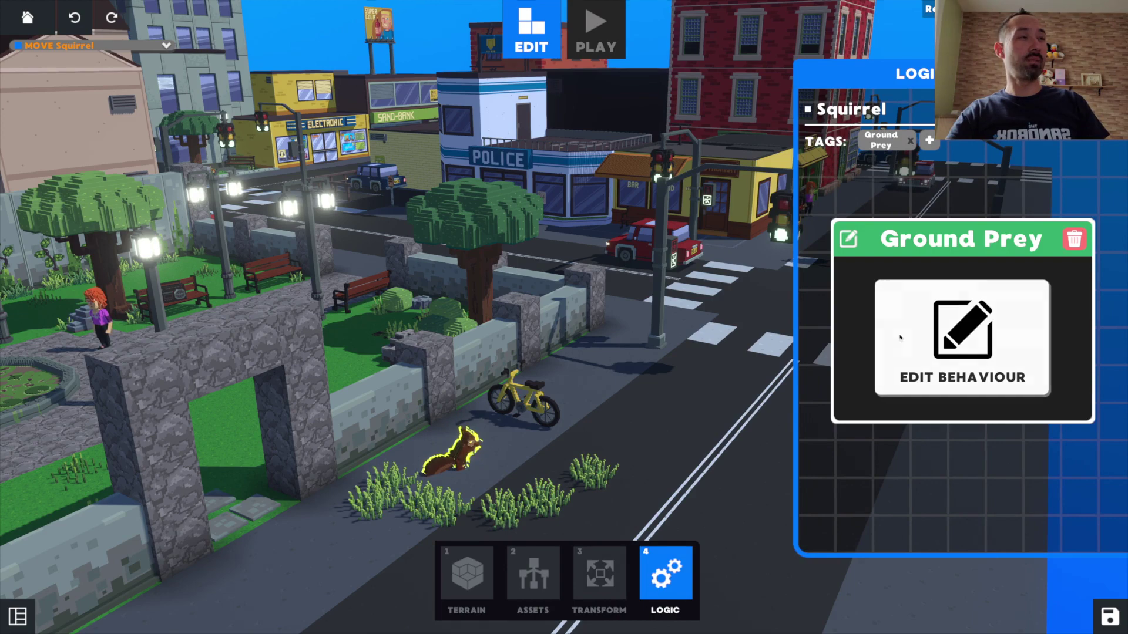
pyautogui.click(1020, 353)
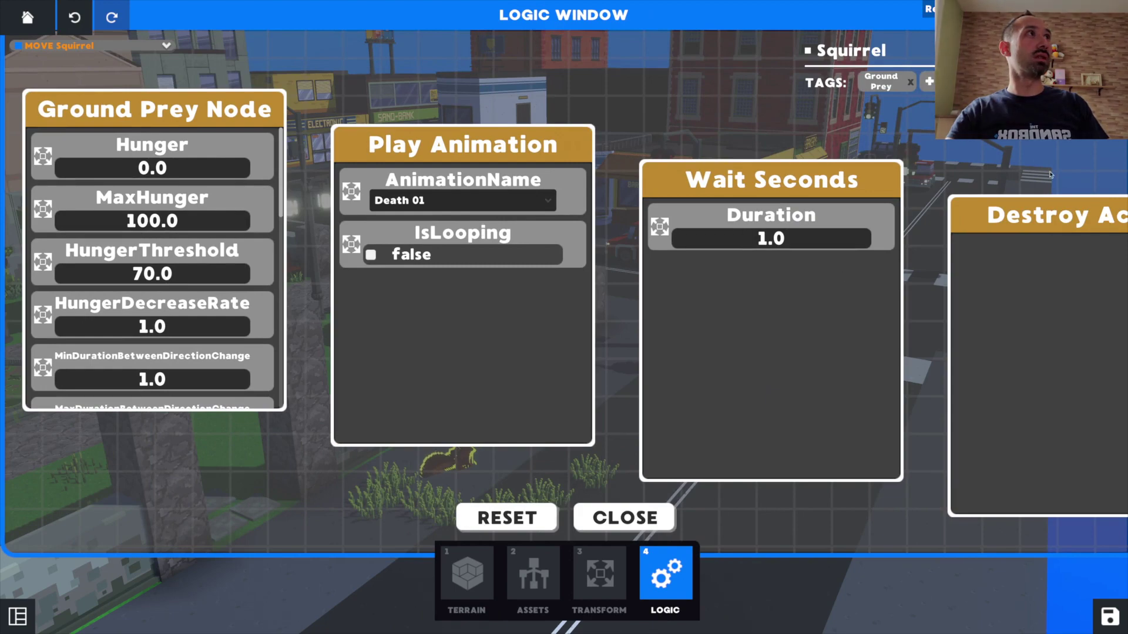
pyautogui.click(1110, 15)
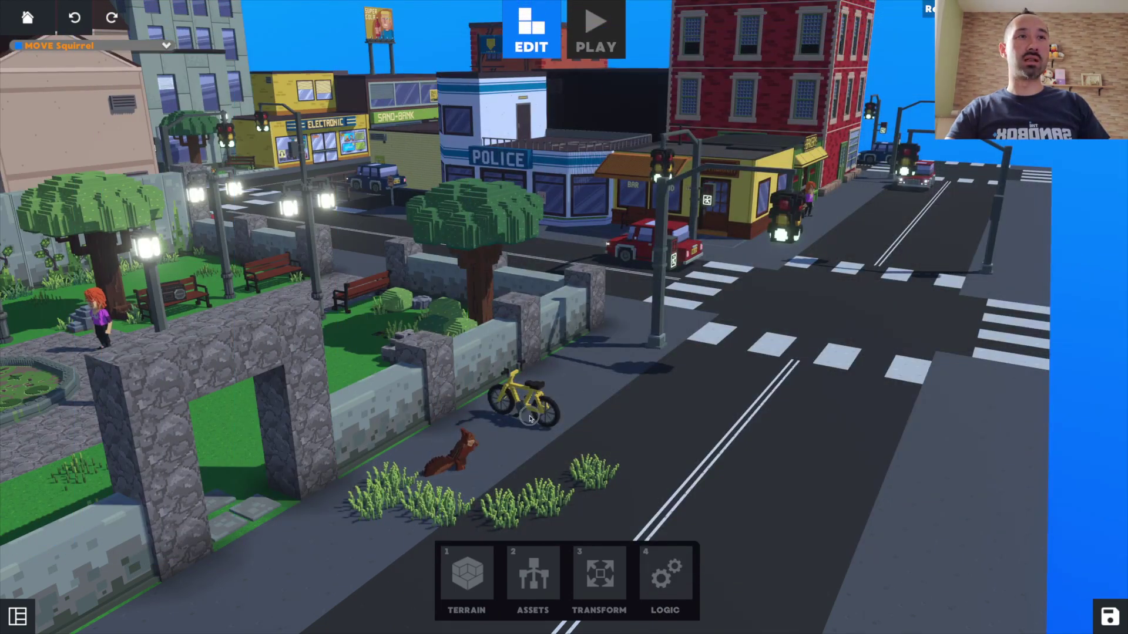
# Step: Assign the Moving Platform behaviour to the bicycle
pyautogui.click(544, 414)
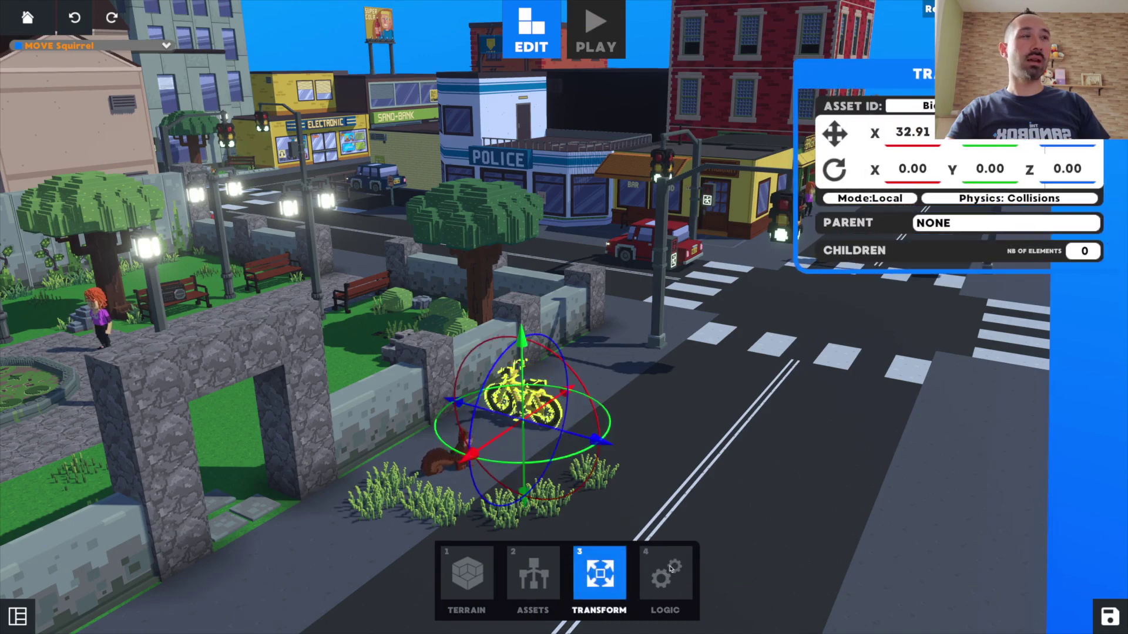
pyautogui.click(670, 568)
pyautogui.click(951, 303)
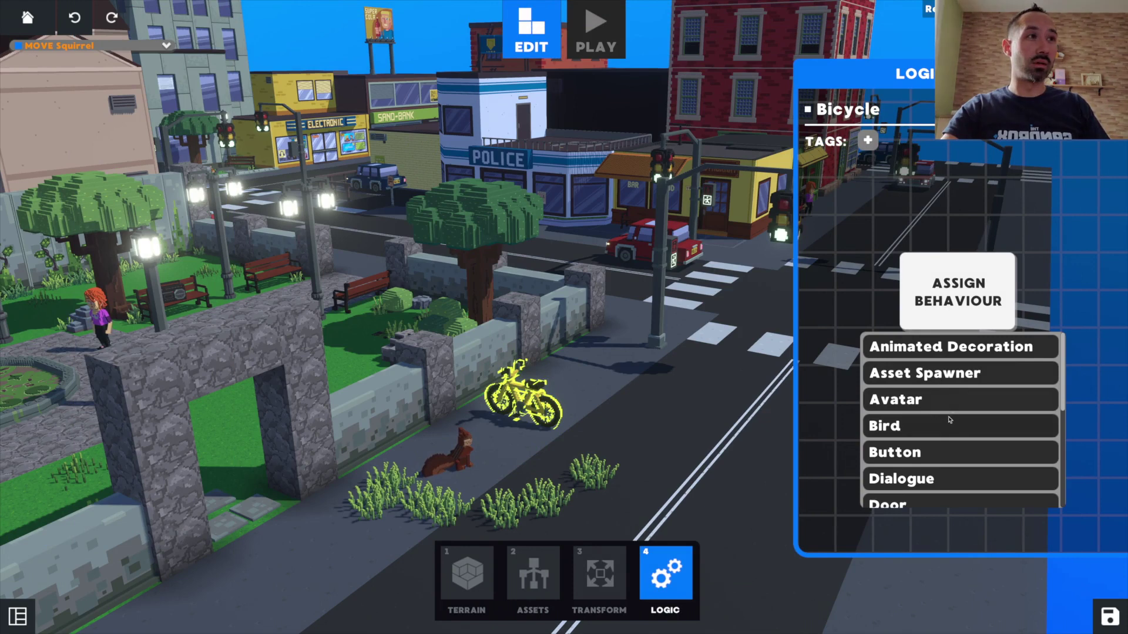
pyautogui.scroll(-2, 965, 422)
pyautogui.scroll(-2, 956, 418)
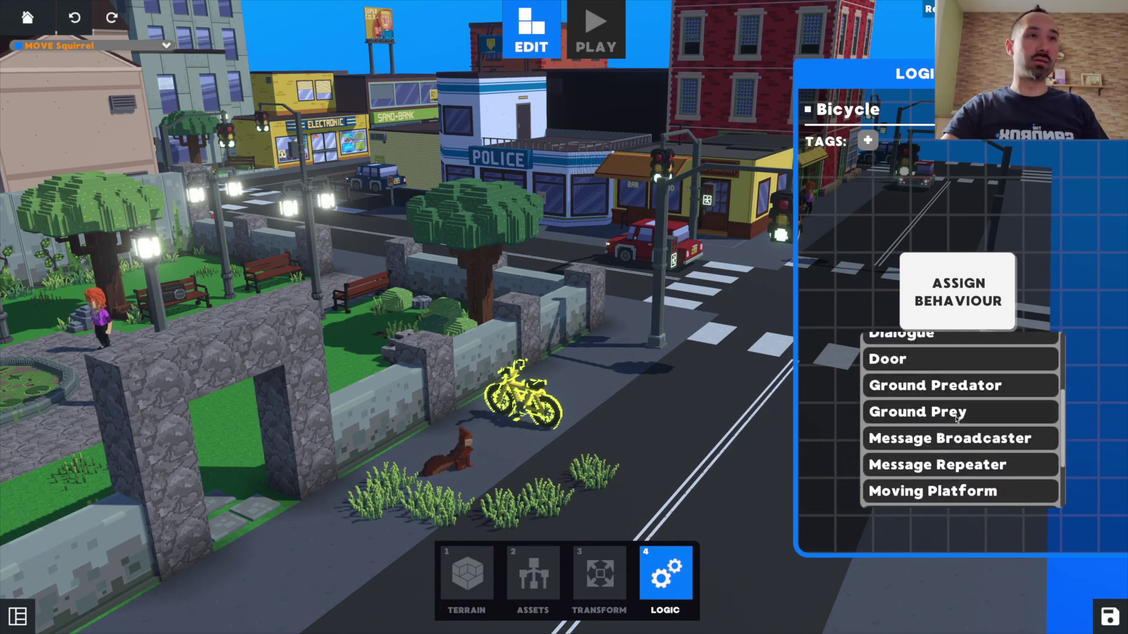
pyautogui.scroll(-2, 982, 437)
pyautogui.scroll(-3, 966, 432)
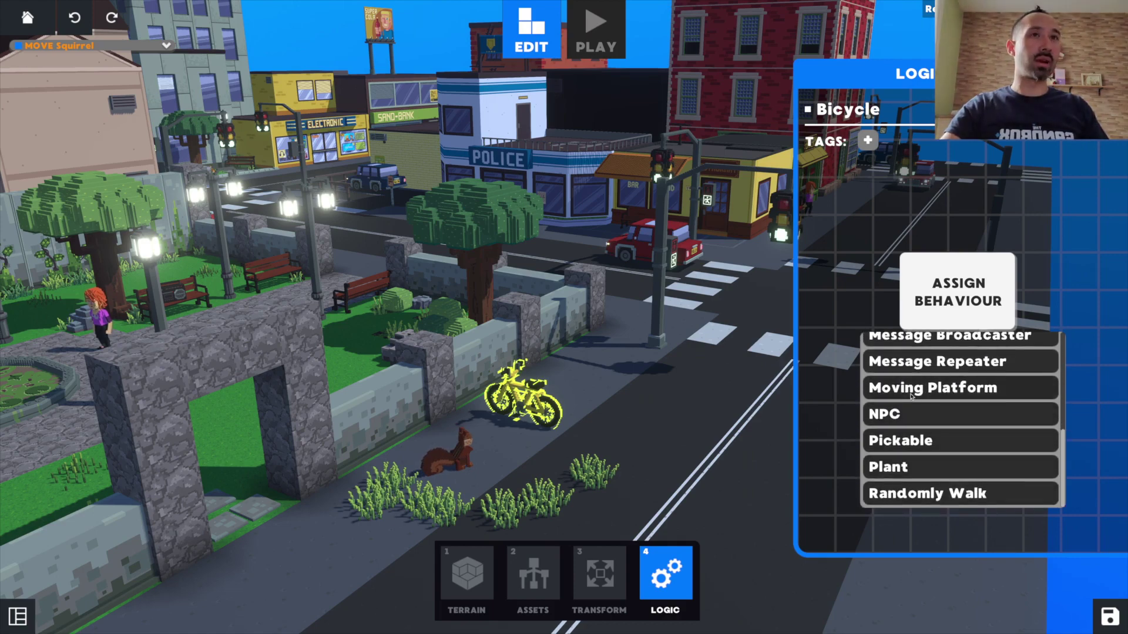
pyautogui.click(923, 393)
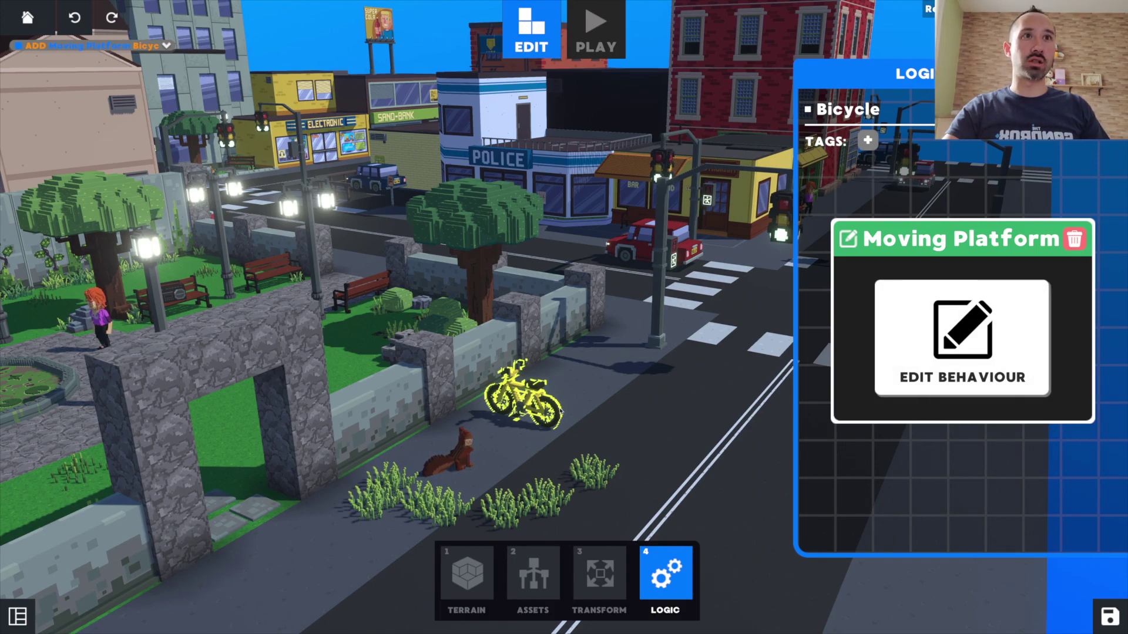
# Step: Turn the bicycle to a Y rotation of 203.93, undoing the tilt about its other axes, and deselect it
pyautogui.click(602, 575)
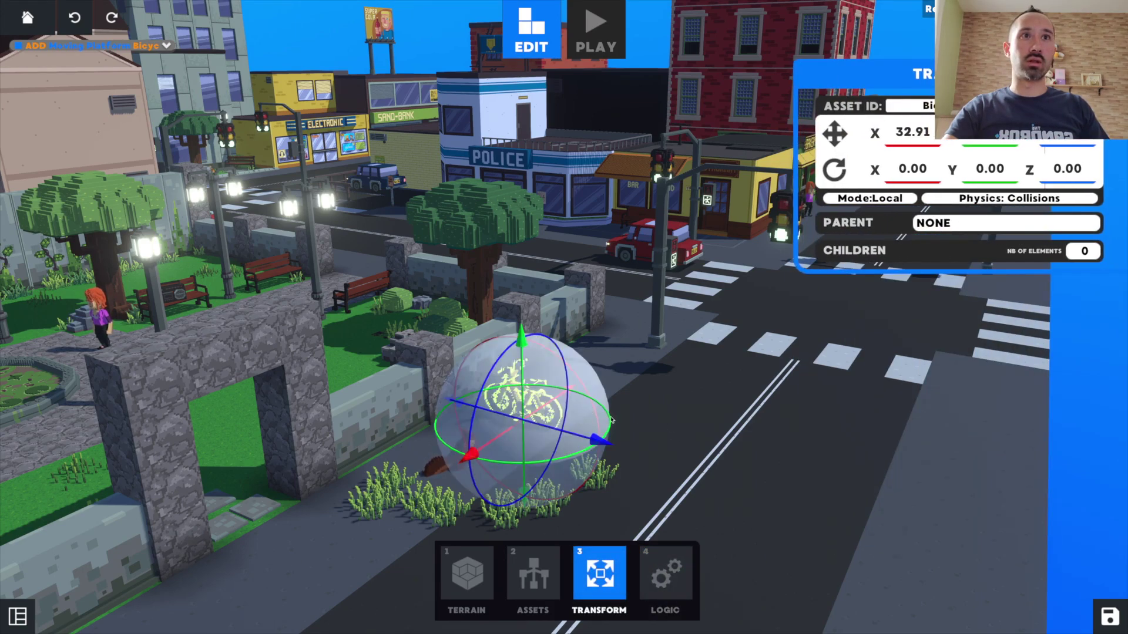
pyautogui.moveTo(609, 422); pyautogui.dragTo(573, 413)
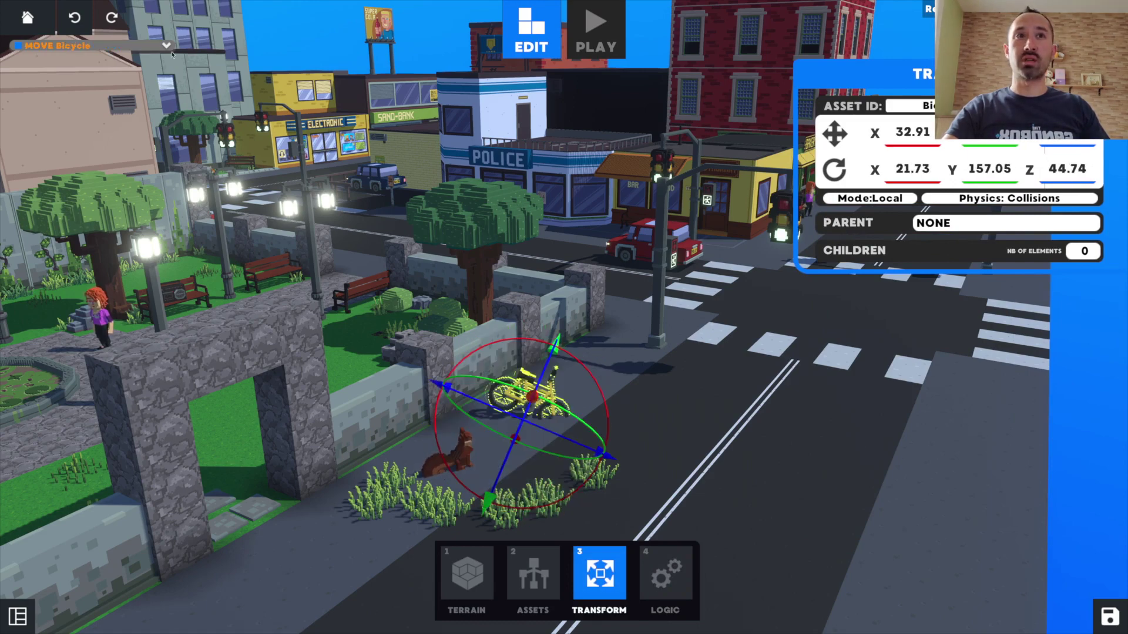
pyautogui.click(85, 20)
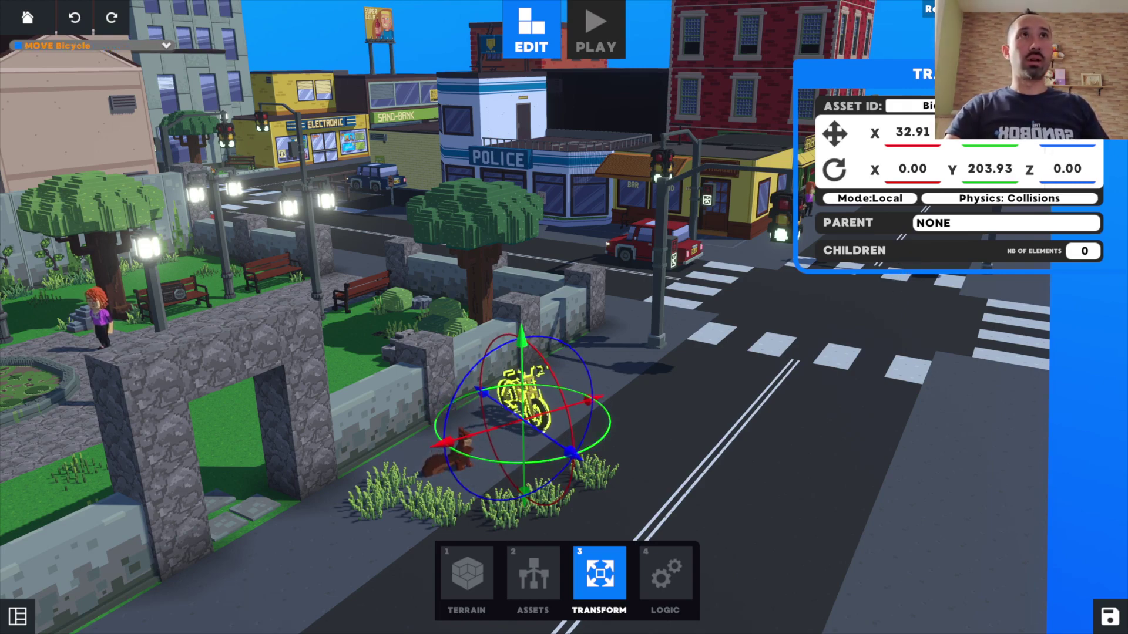
pyautogui.press('Escape')
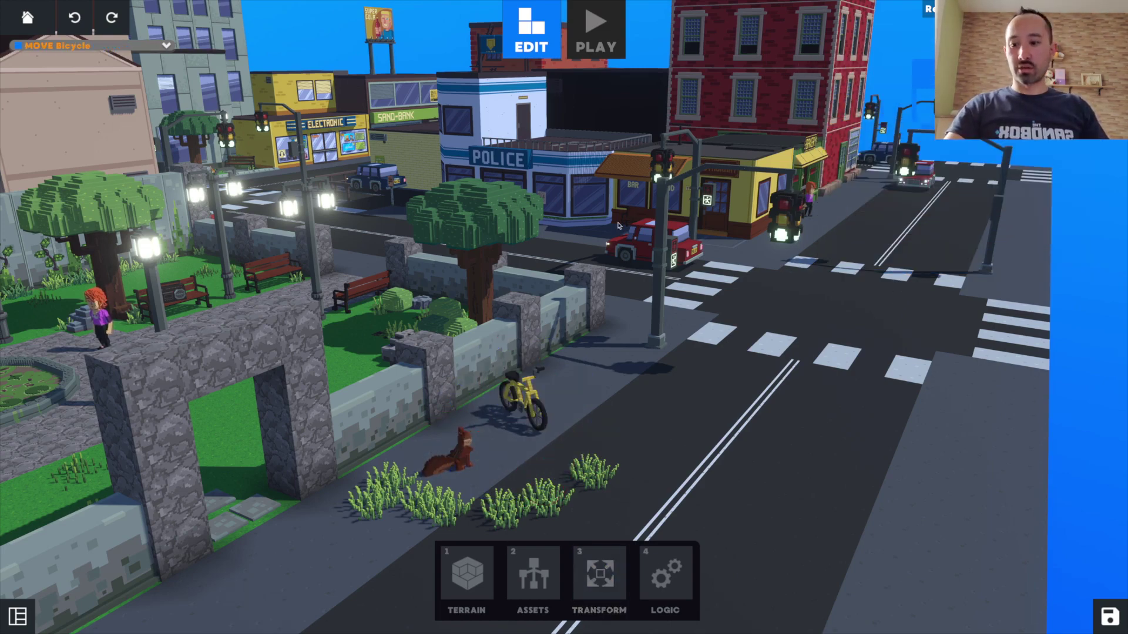
# Step: Playtest the experience, running the avatar from the park past the Electronic shop and the Sand-Bank to the crossroads
pyautogui.click(589, 55)
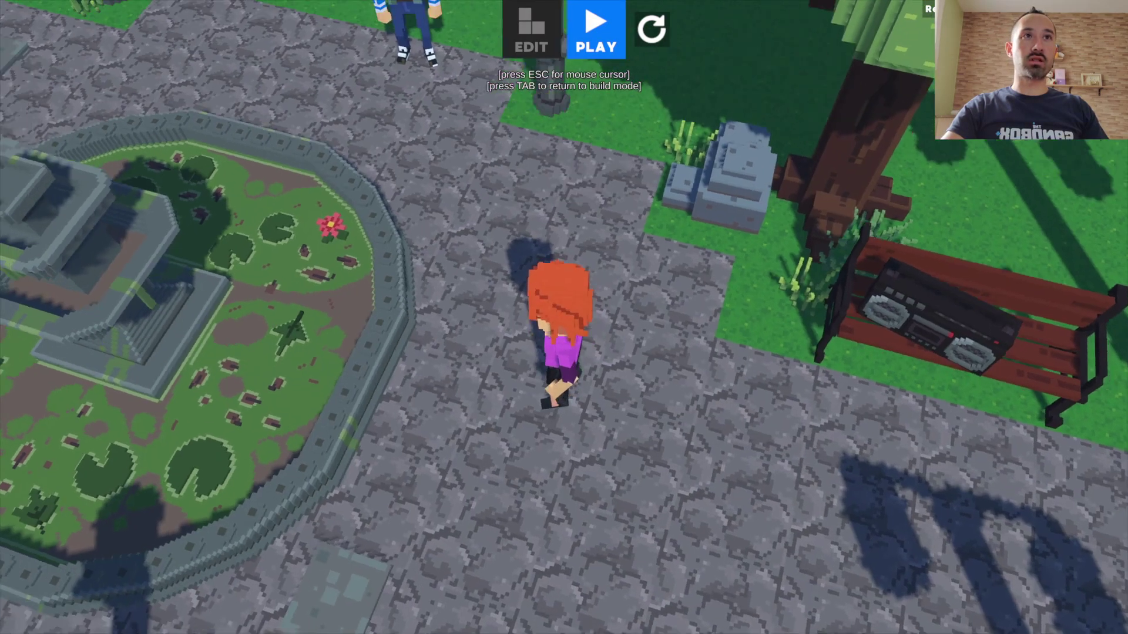
pyautogui.press('a')
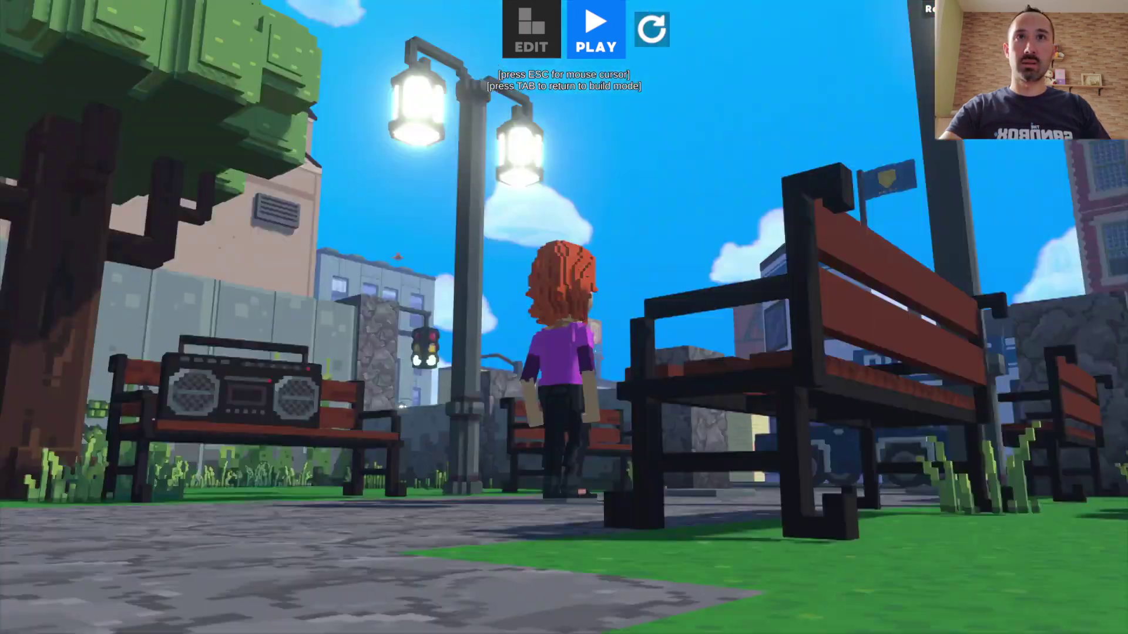
pyautogui.press('w')
pyautogui.press('w')
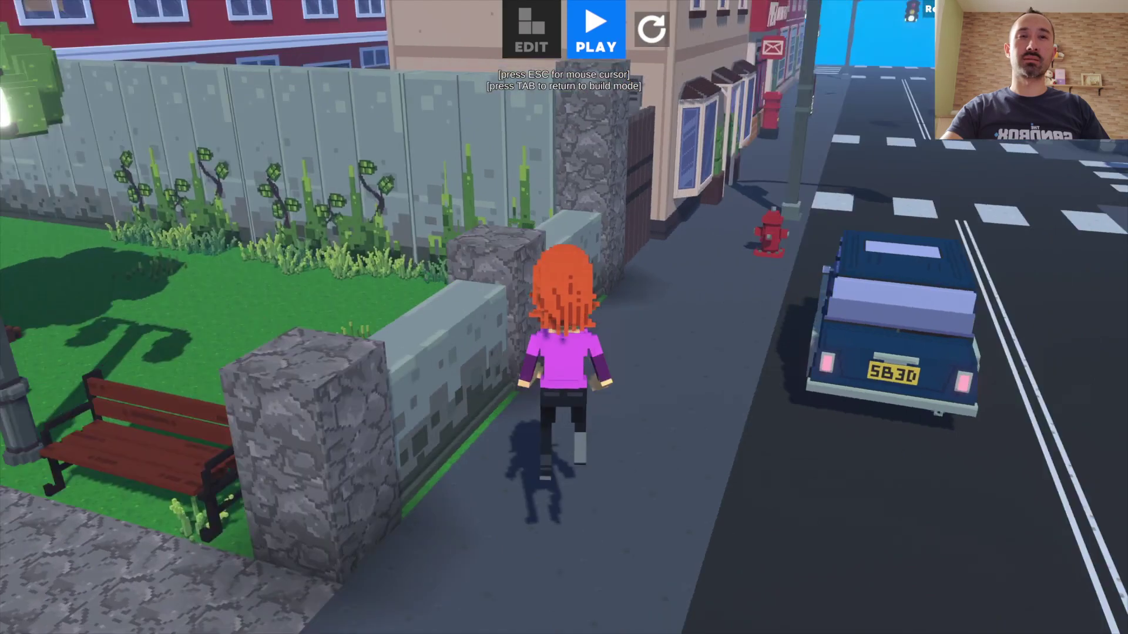
pyautogui.press('w')
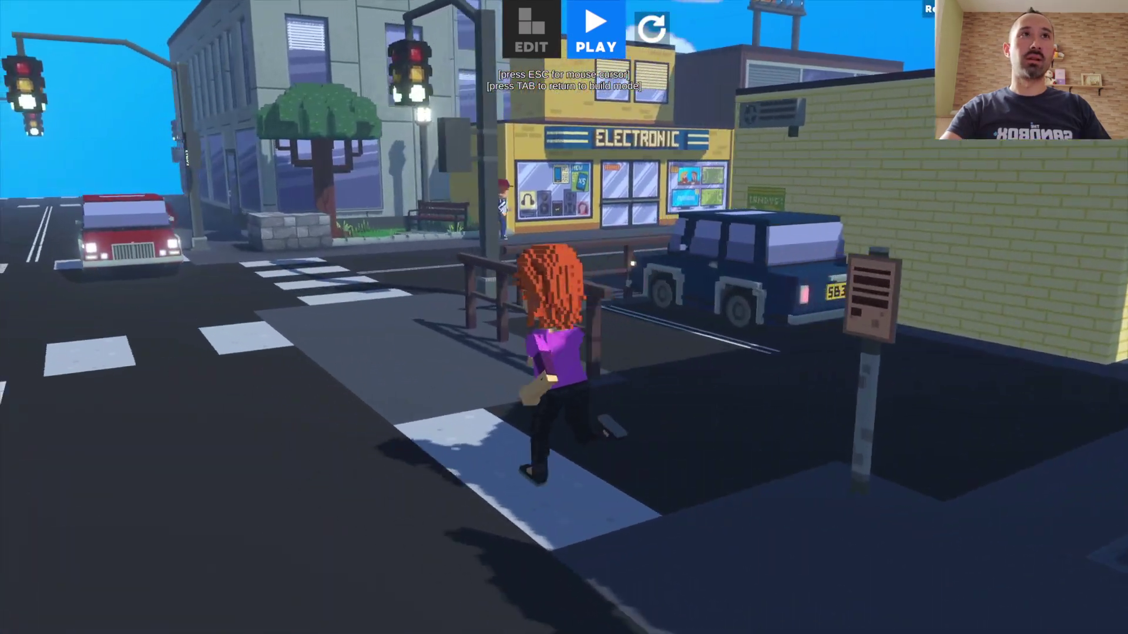
pyautogui.press('w')
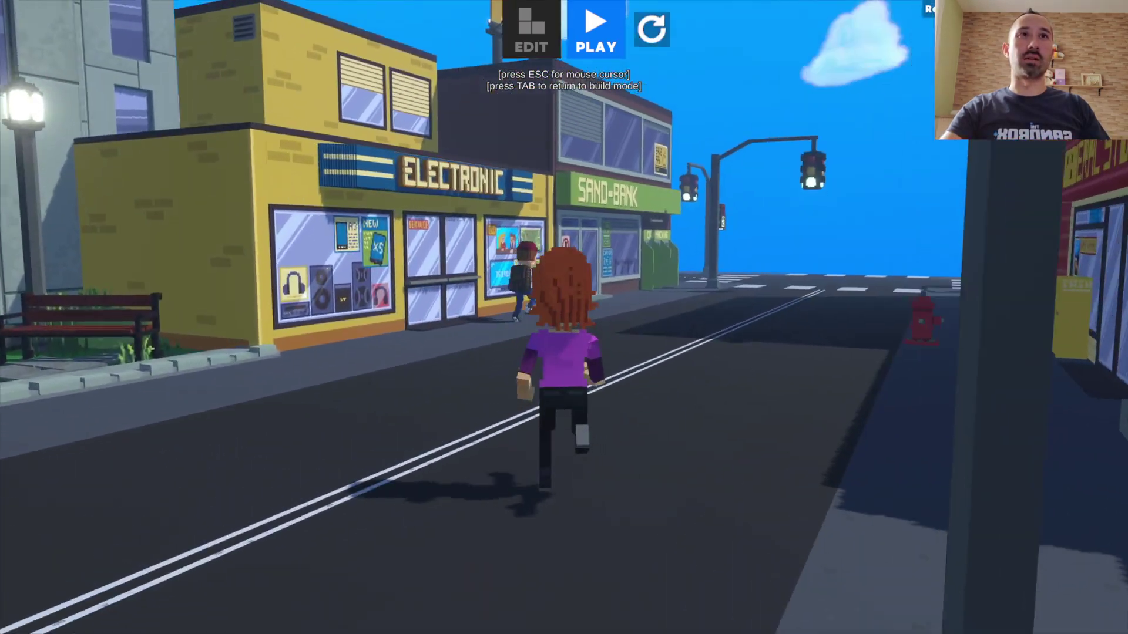
pyautogui.press('w')
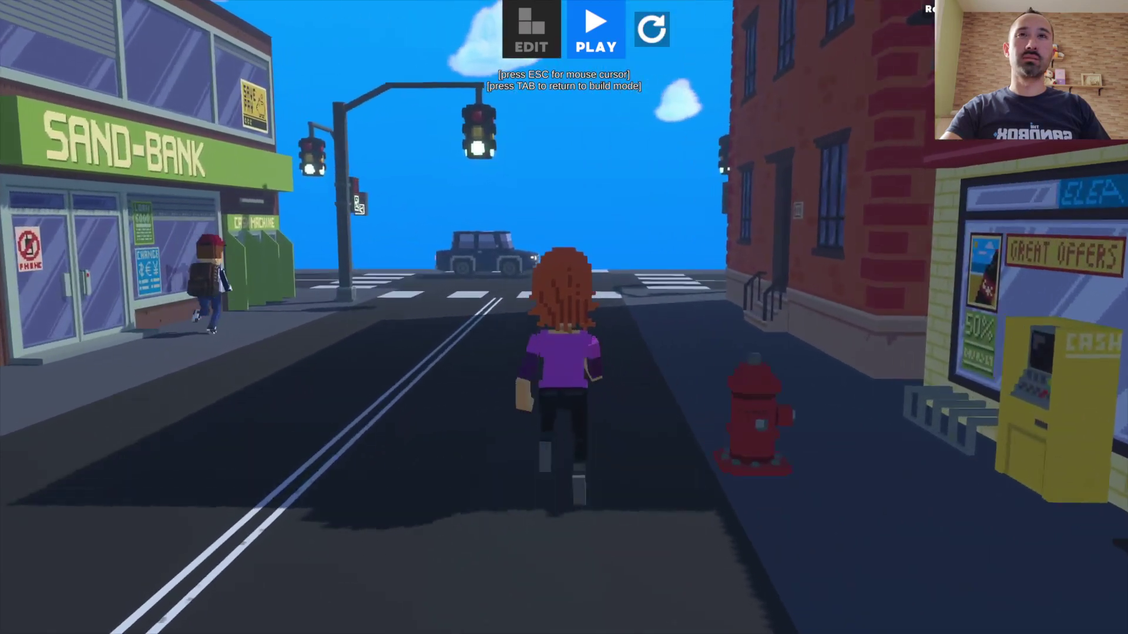
pyautogui.press('w')
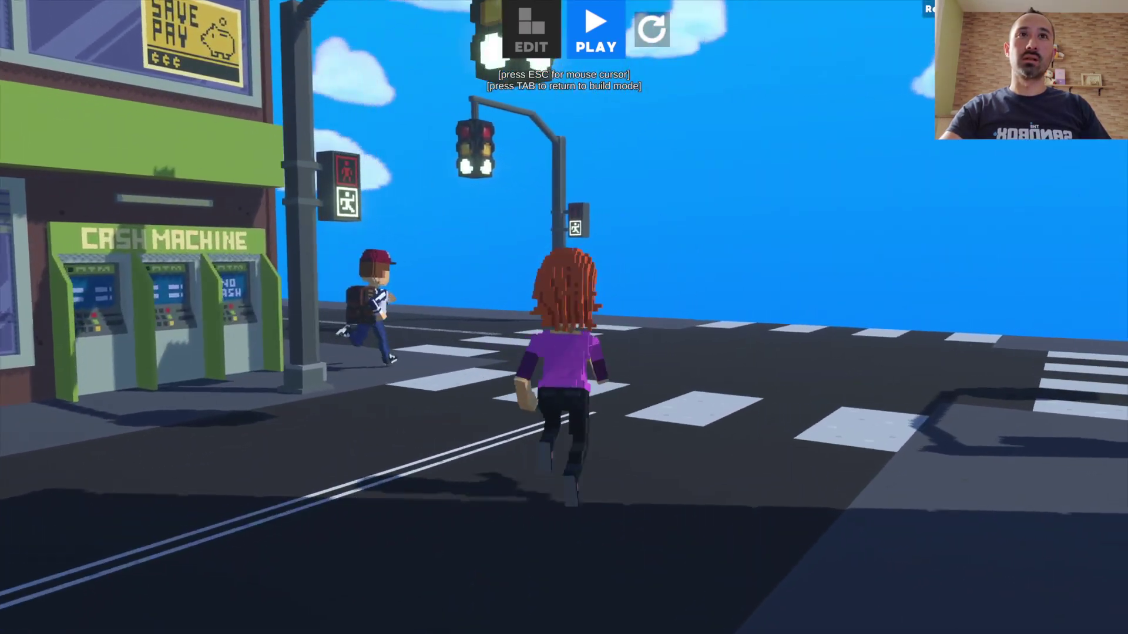
# Step: Run the avatar past the cash machines and walled building site to the red-brick corner and the map's edge, and return to build mode
pyautogui.press('w')
pyautogui.press('w')
pyautogui.press('w')
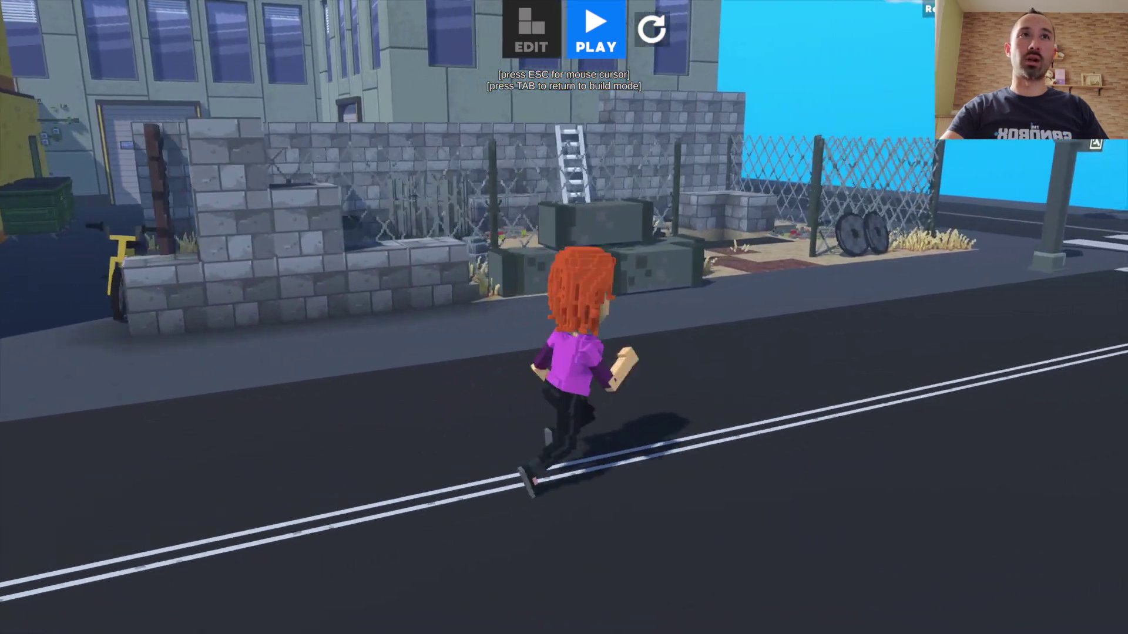
pyautogui.press('w')
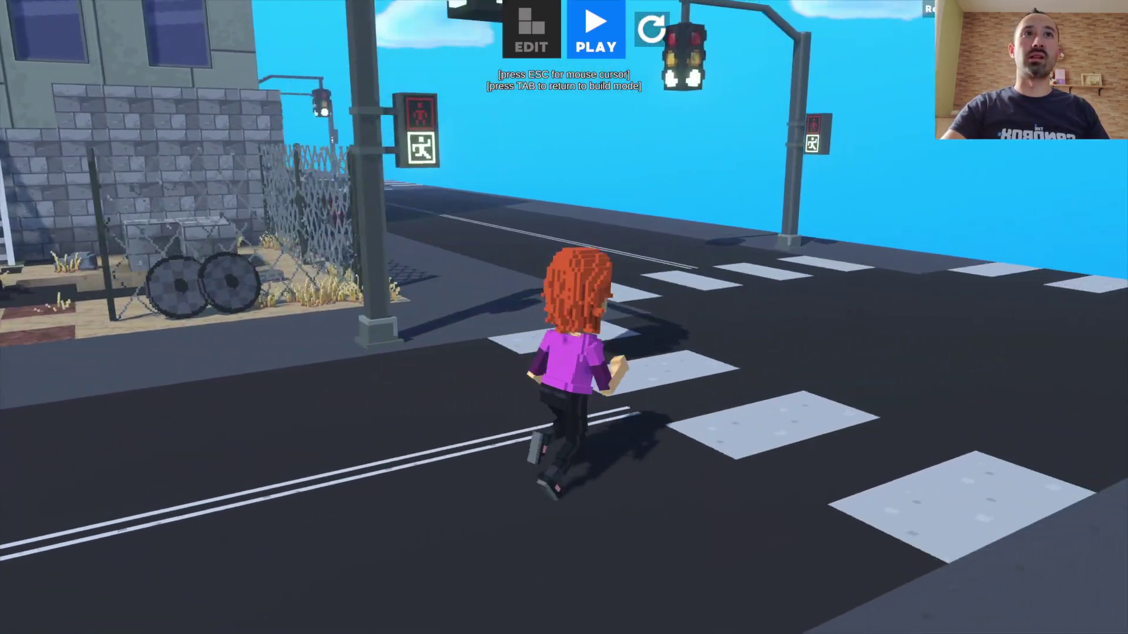
pyautogui.press('w')
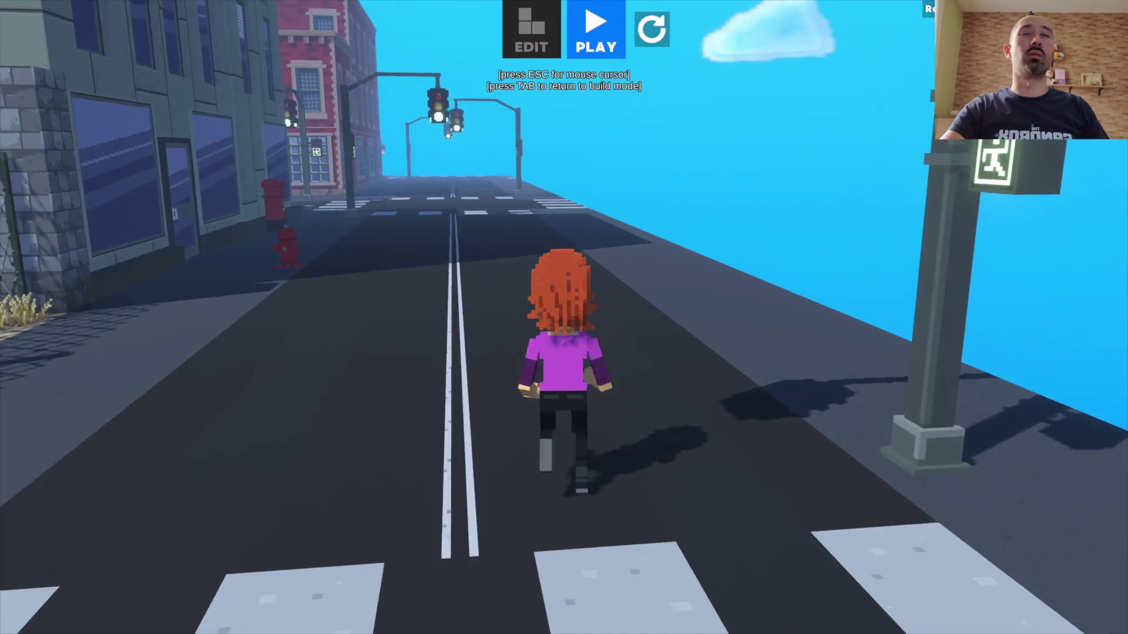
pyautogui.press('w')
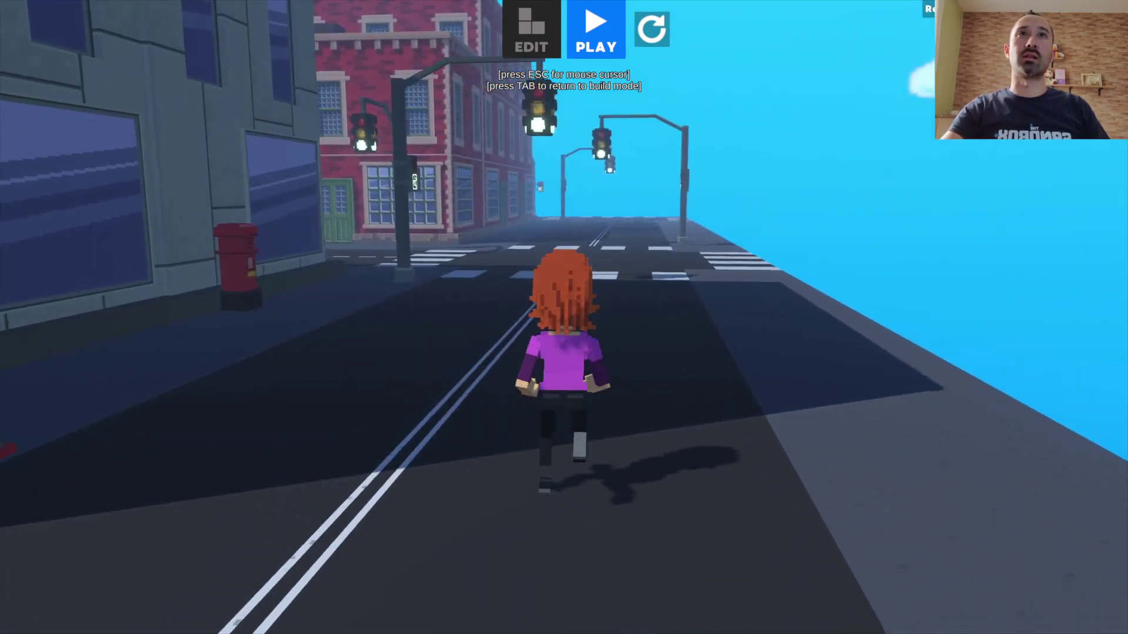
pyautogui.press('w')
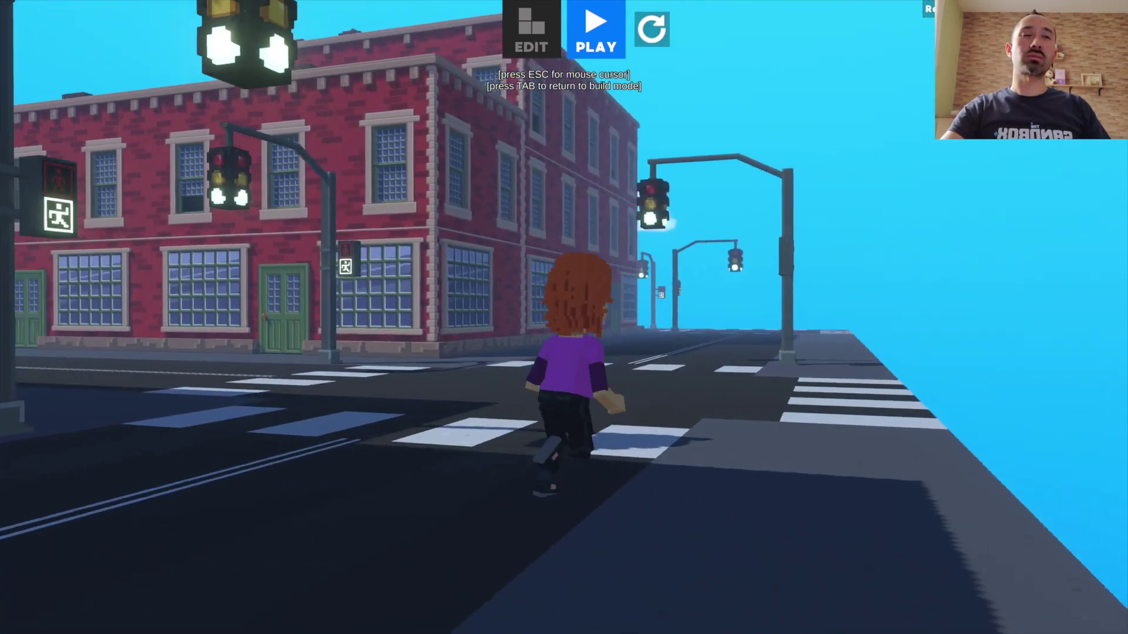
pyautogui.press('w')
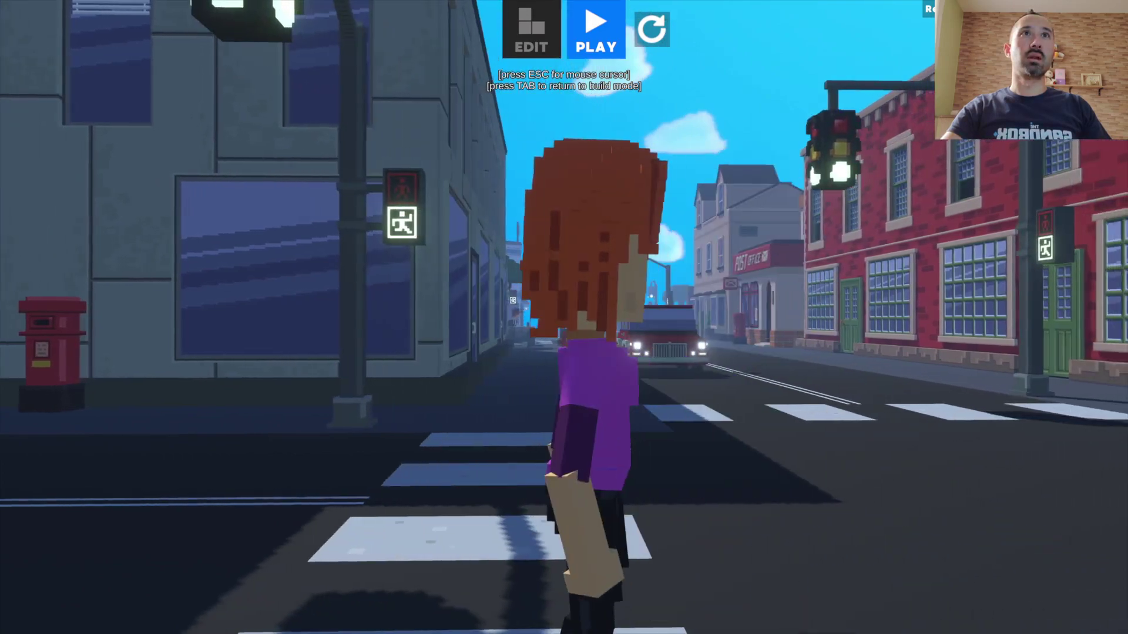
pyautogui.press('w')
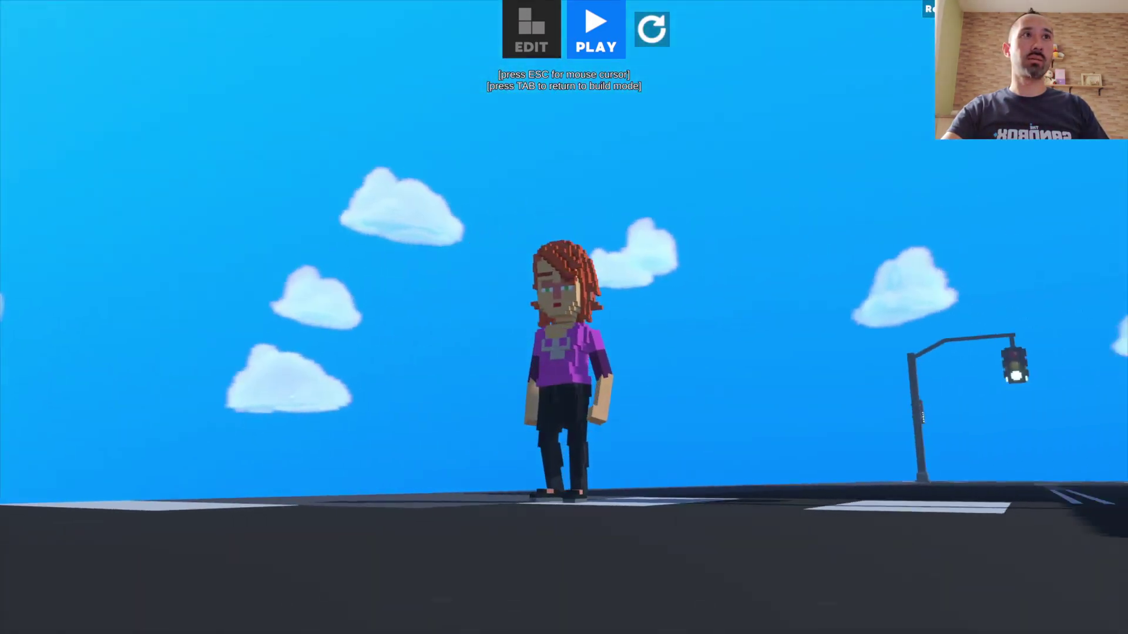
pyautogui.press('w')
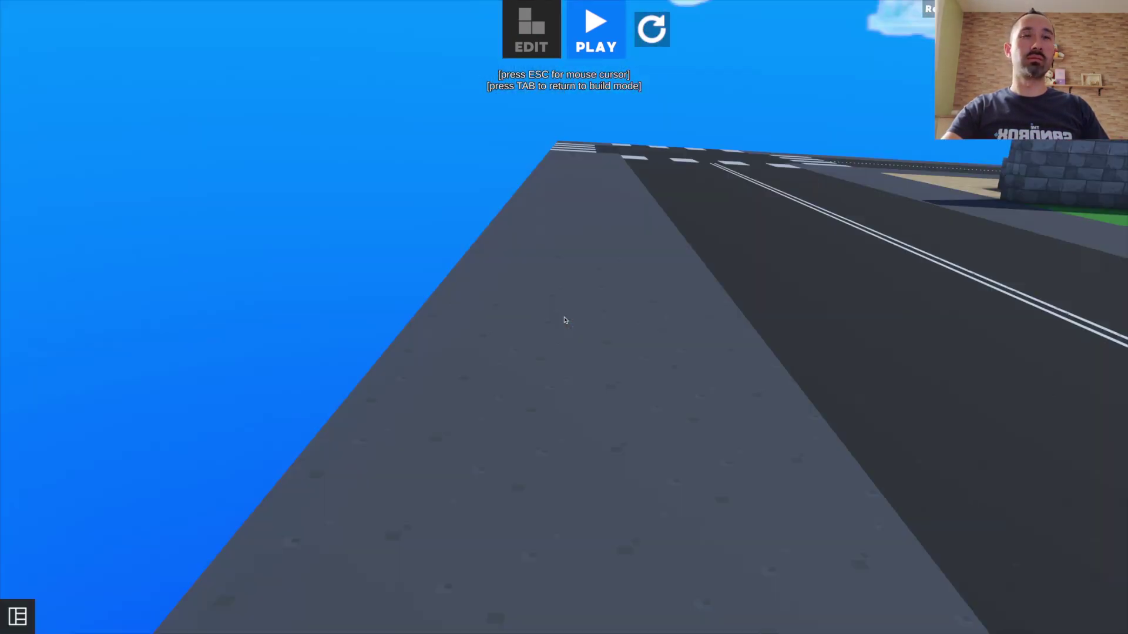
pyautogui.press('Tab')
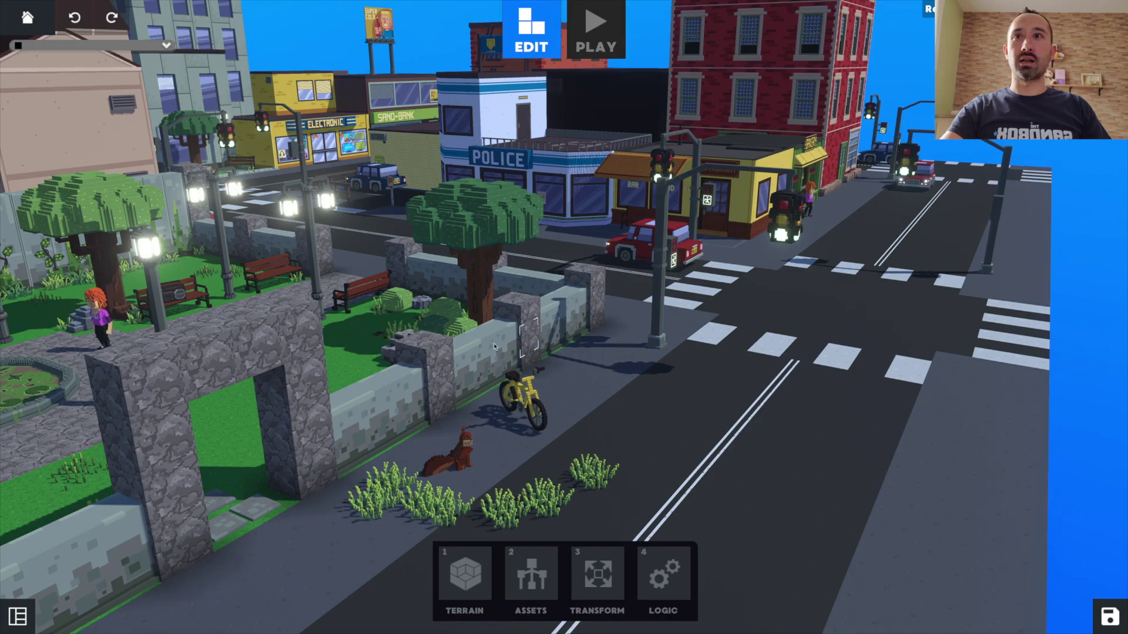
# Step: Remove the Avatar behaviour from the red-haired character standing in the park and close its logic settings
pyautogui.press('w')
pyautogui.press('a')
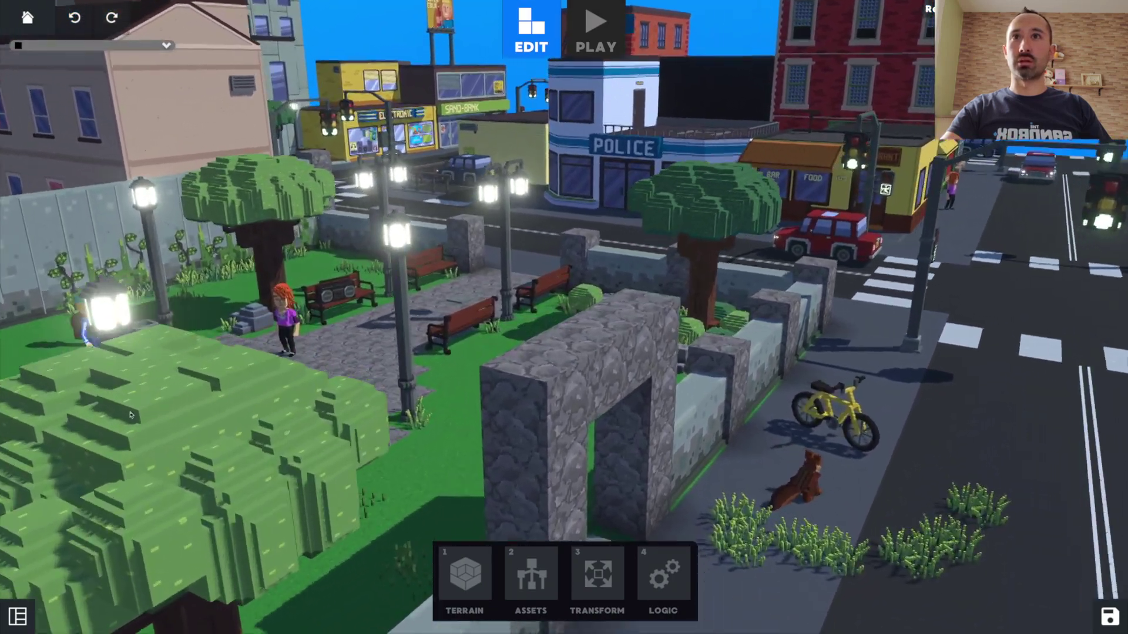
pyautogui.press('w')
pyautogui.press('d')
pyautogui.click(206, 332)
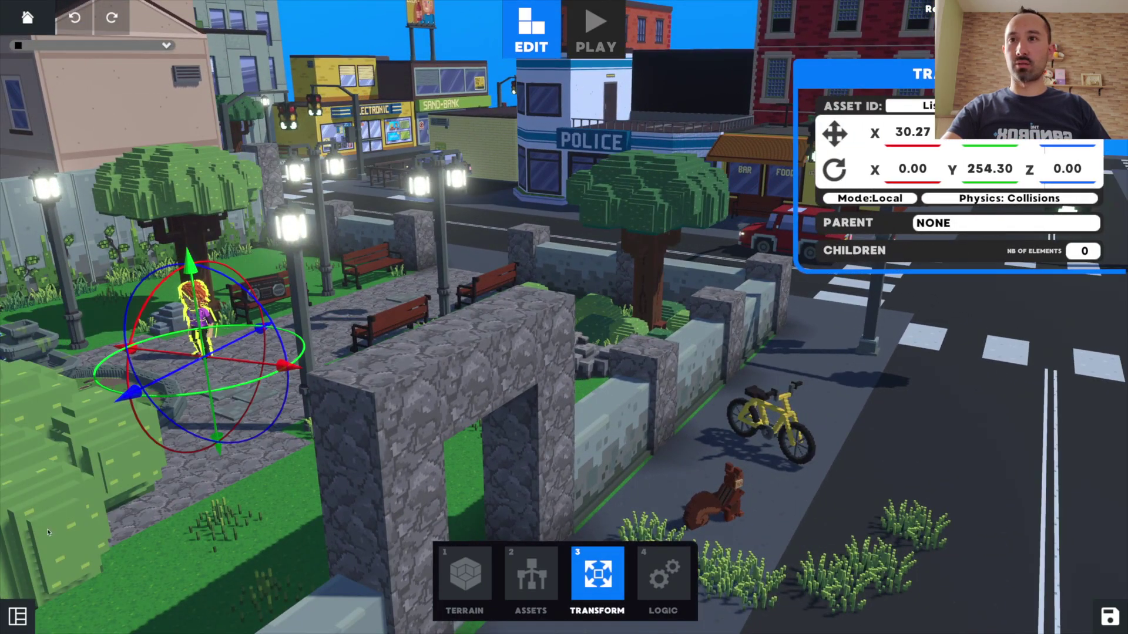
pyautogui.click(22, 615)
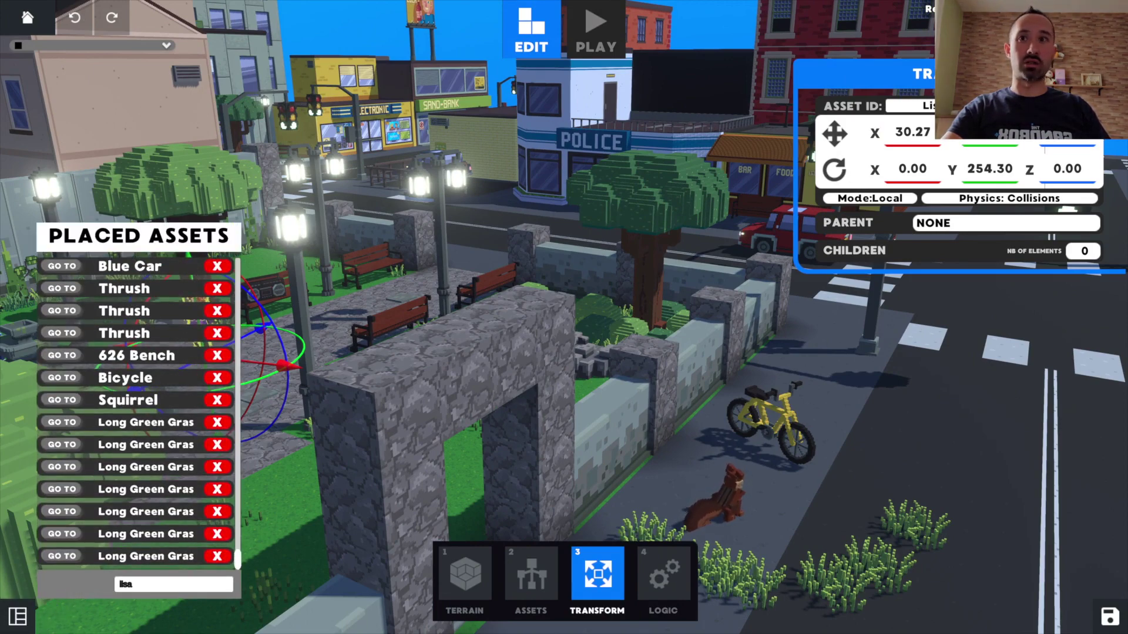
pyautogui.click(669, 587)
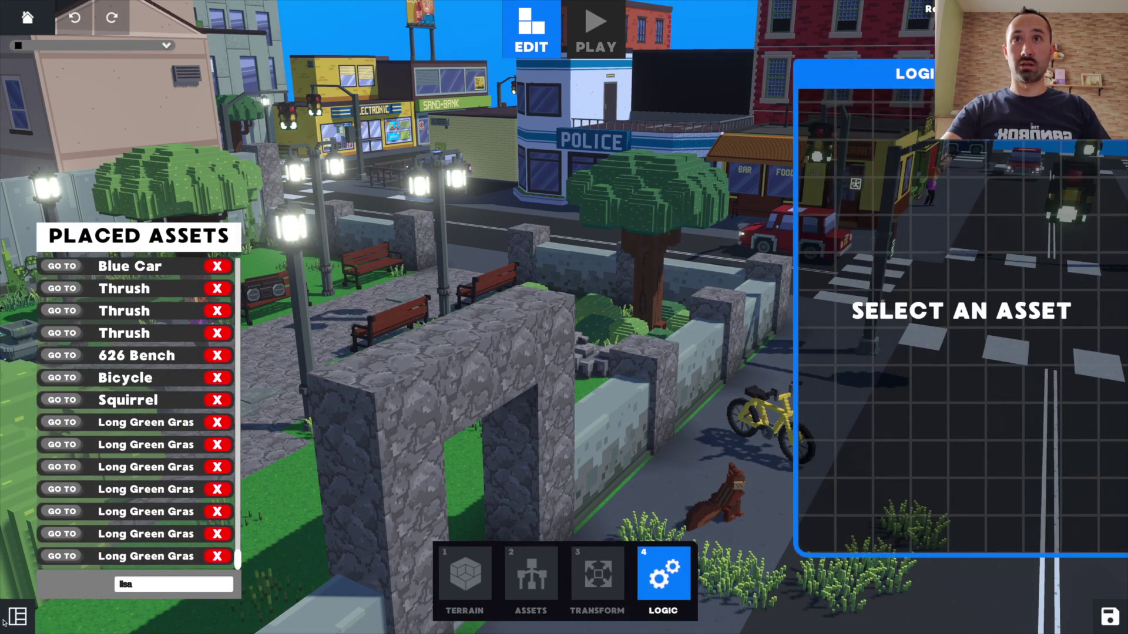
pyautogui.click(12, 618)
pyautogui.click(195, 340)
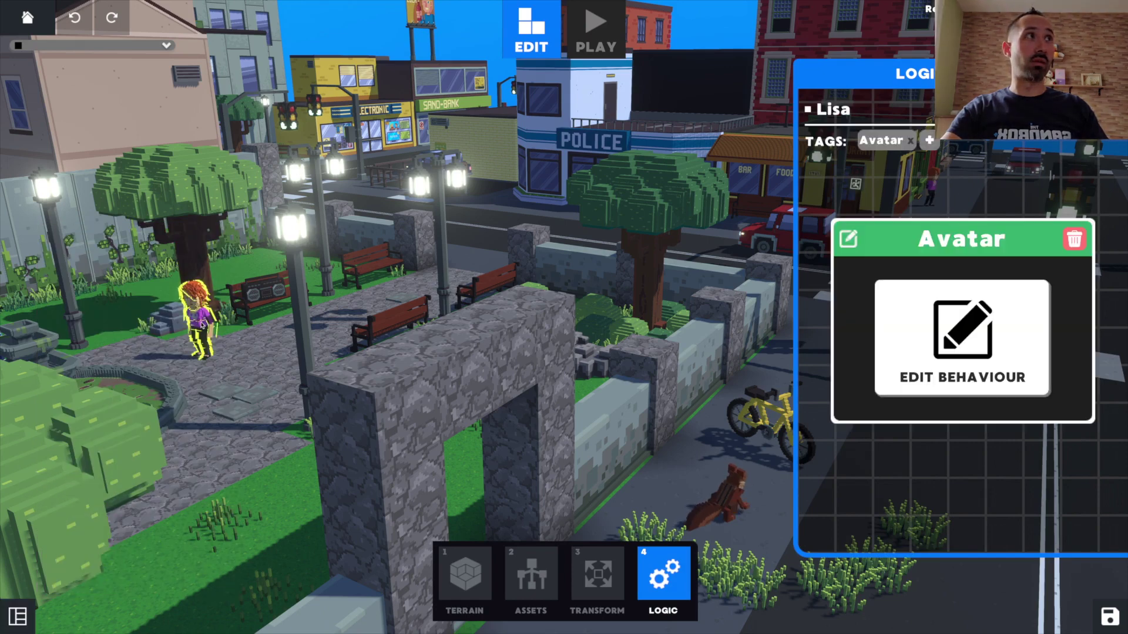
pyautogui.click(1075, 237)
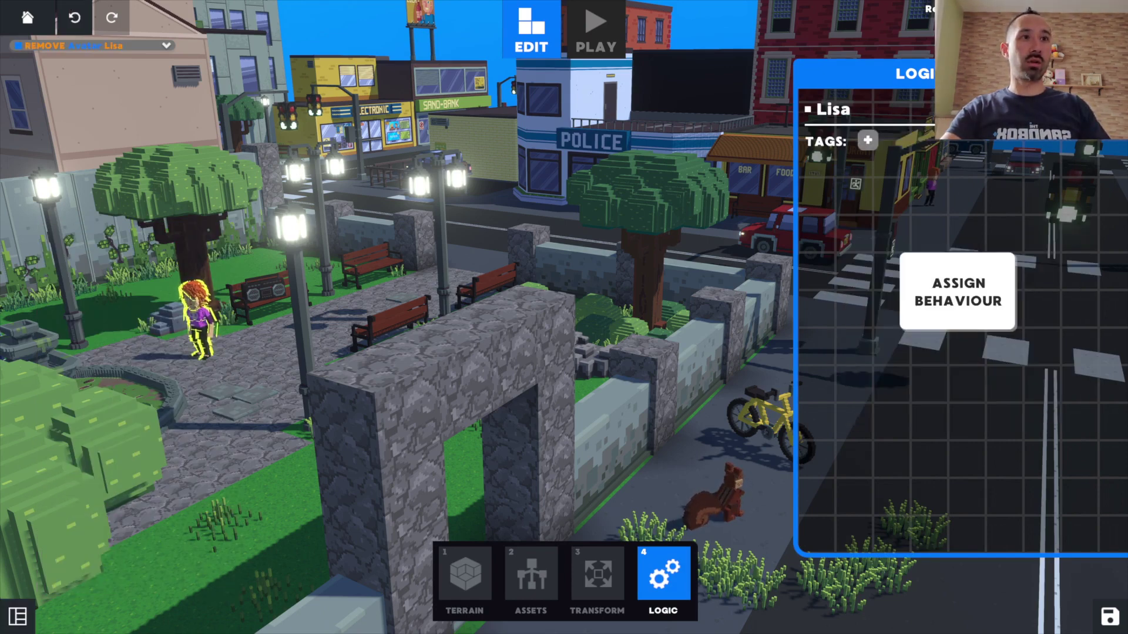
pyautogui.press('Escape')
# Step: Replace the squirrel's Ground Prey behaviour with the Avatar behaviour
pyautogui.click(728, 501)
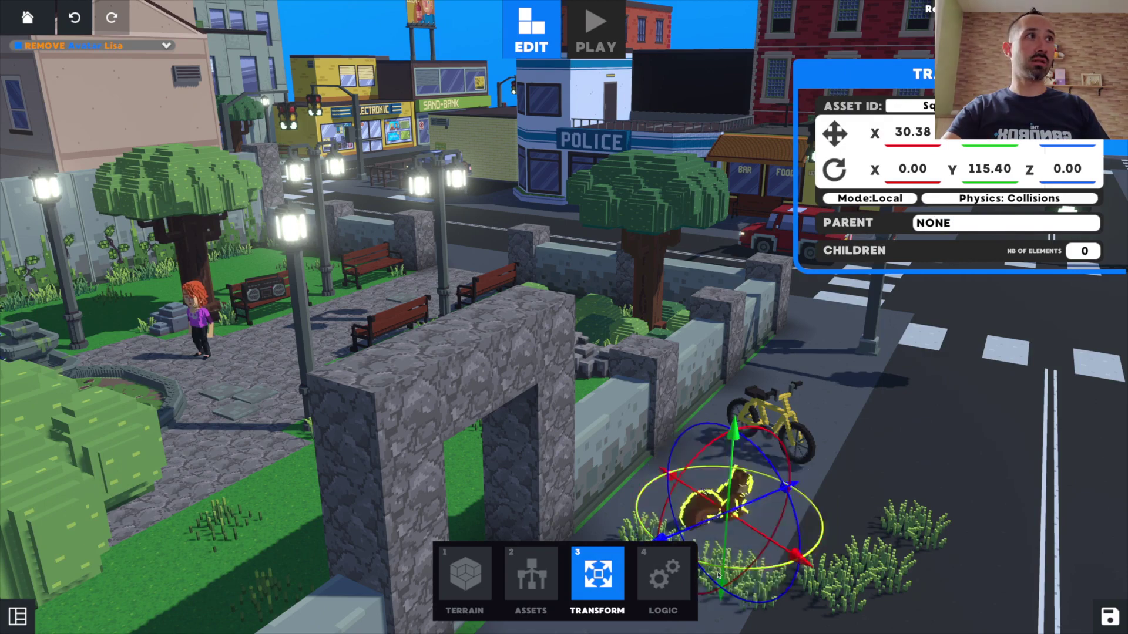
pyautogui.press('4')
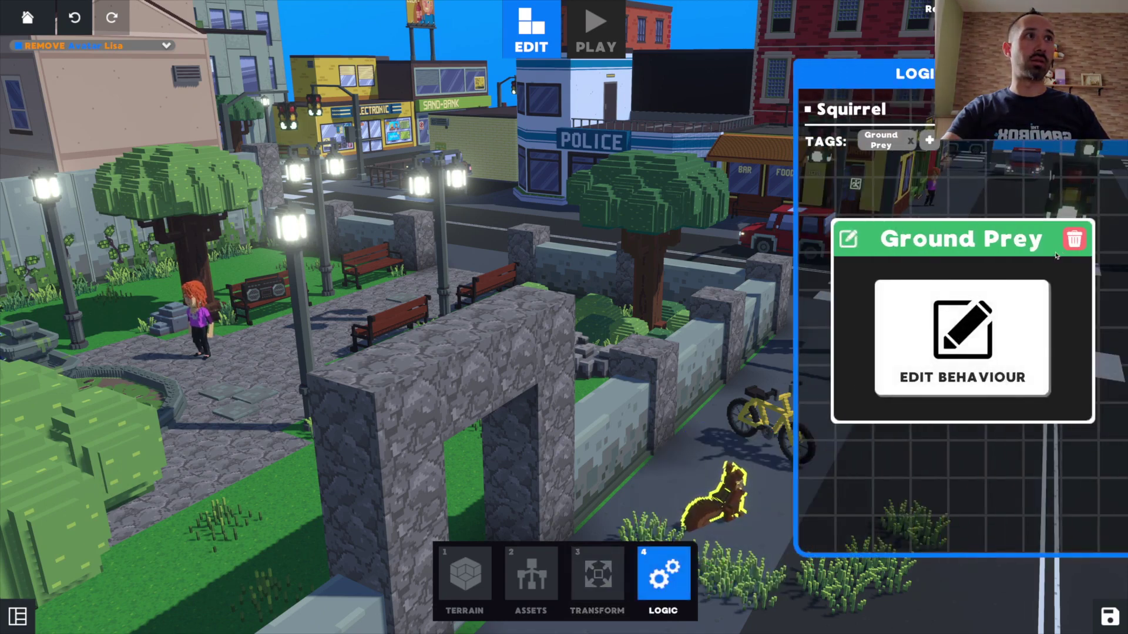
pyautogui.click(1074, 239)
pyautogui.click(978, 296)
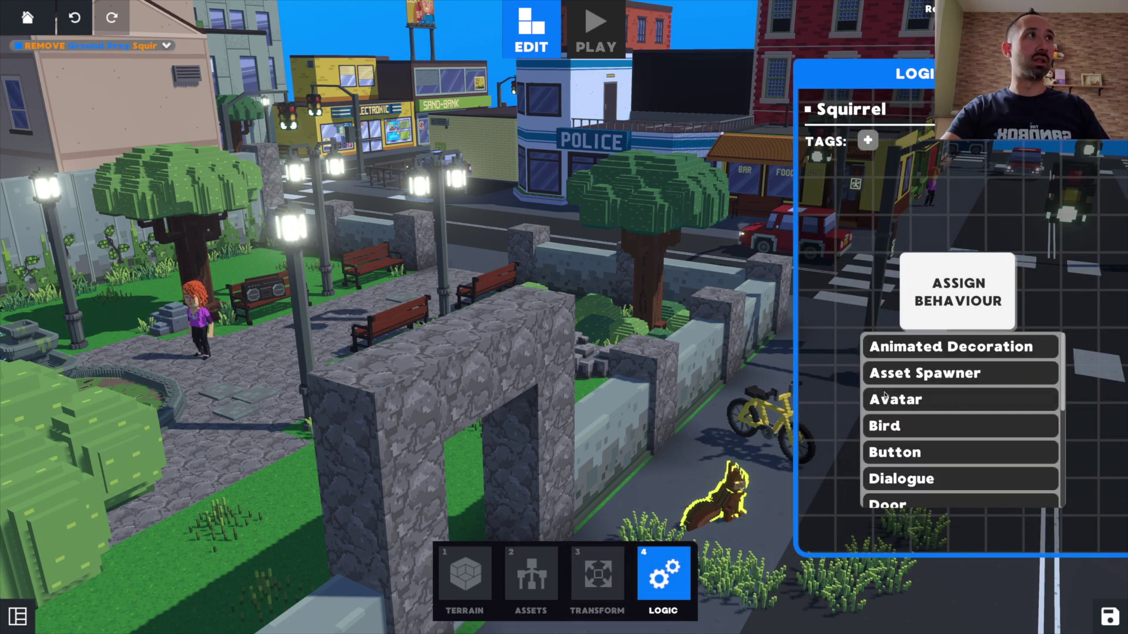
pyautogui.click(906, 402)
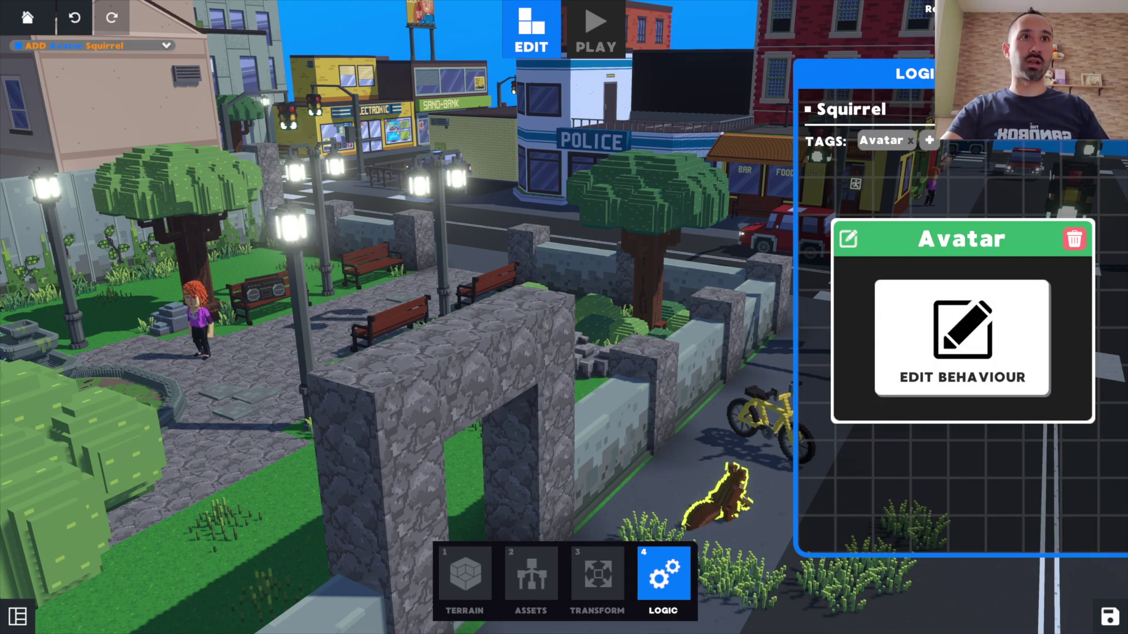
# Step: Playtest the experience as the squirrel, running from beside the bicycle to the crossroads near the restaurant and turning around there
pyautogui.press('Tab')
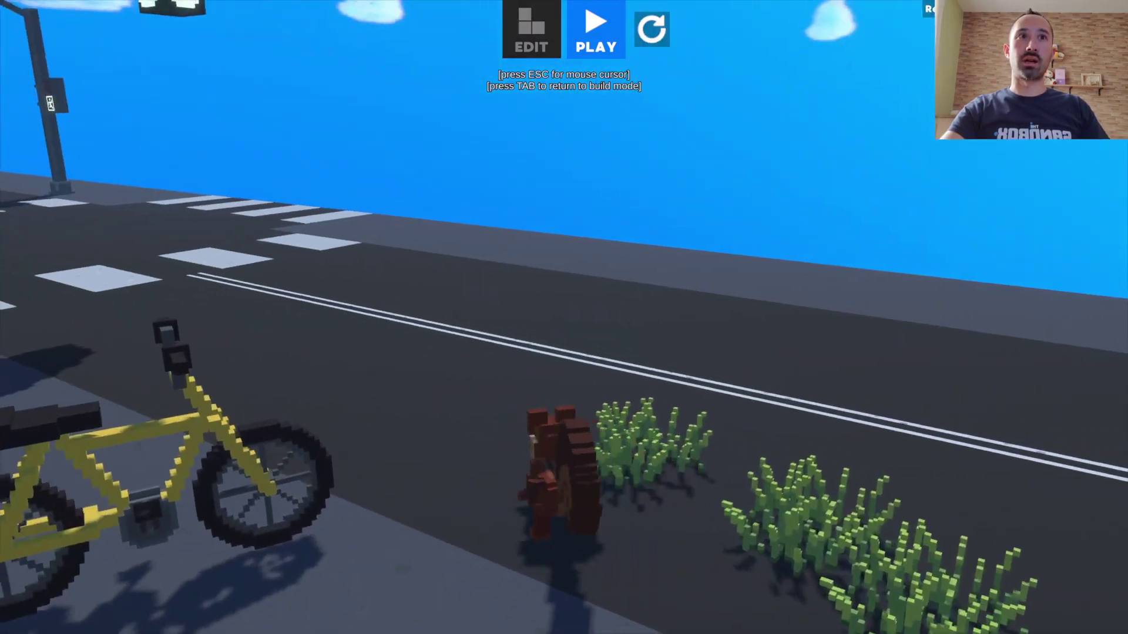
pyautogui.press('w')
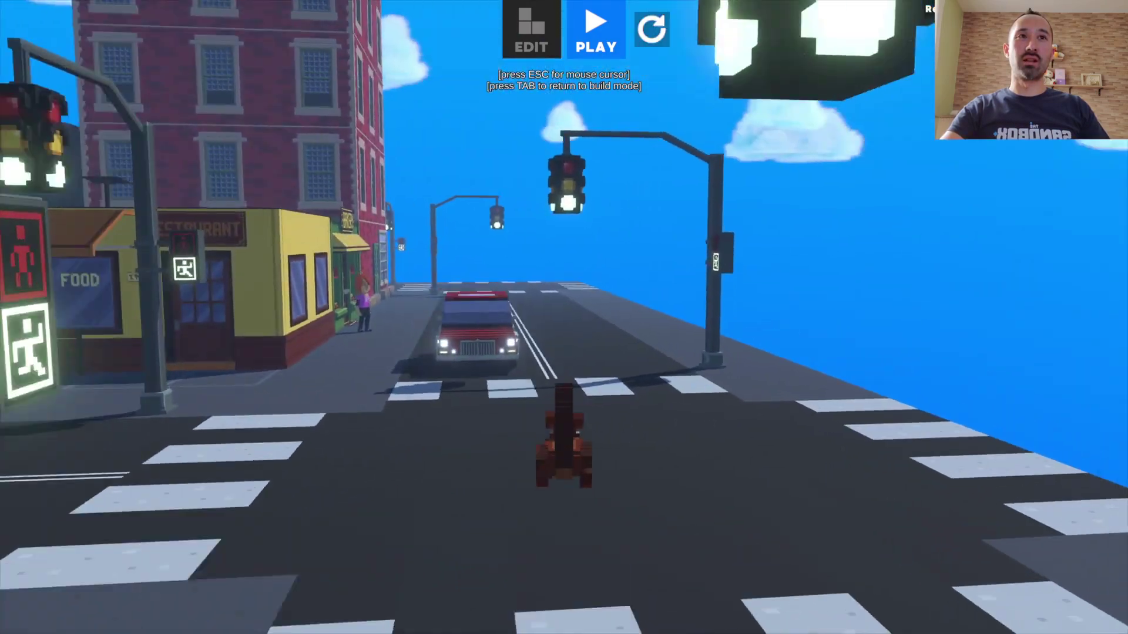
pyautogui.press('w')
pyautogui.press('space')
pyautogui.press('d')
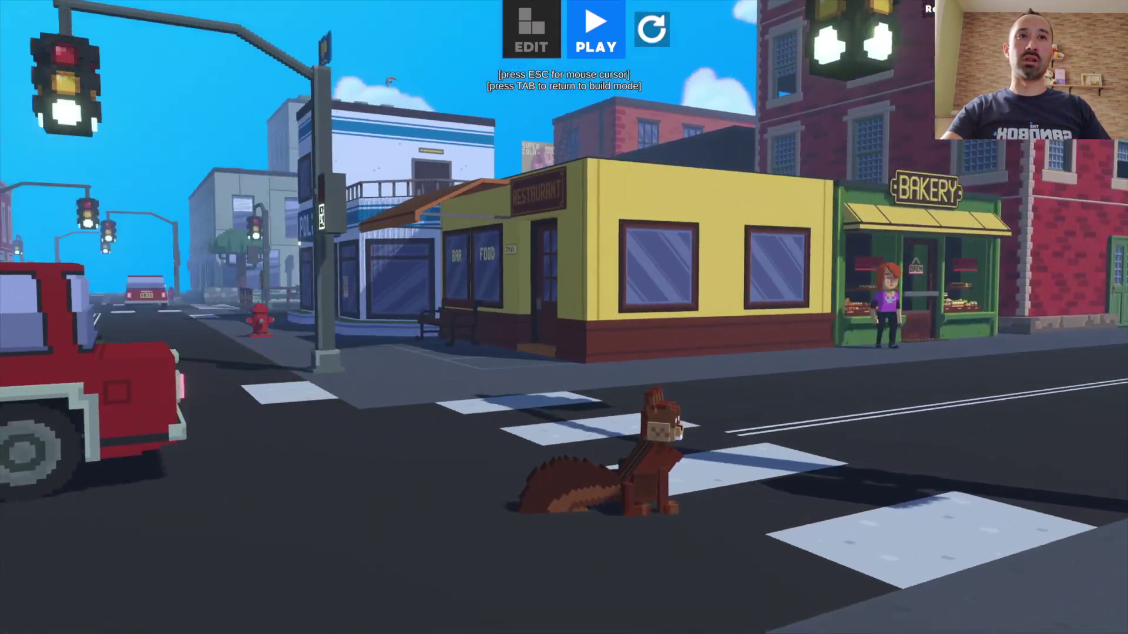
pyautogui.press('a')
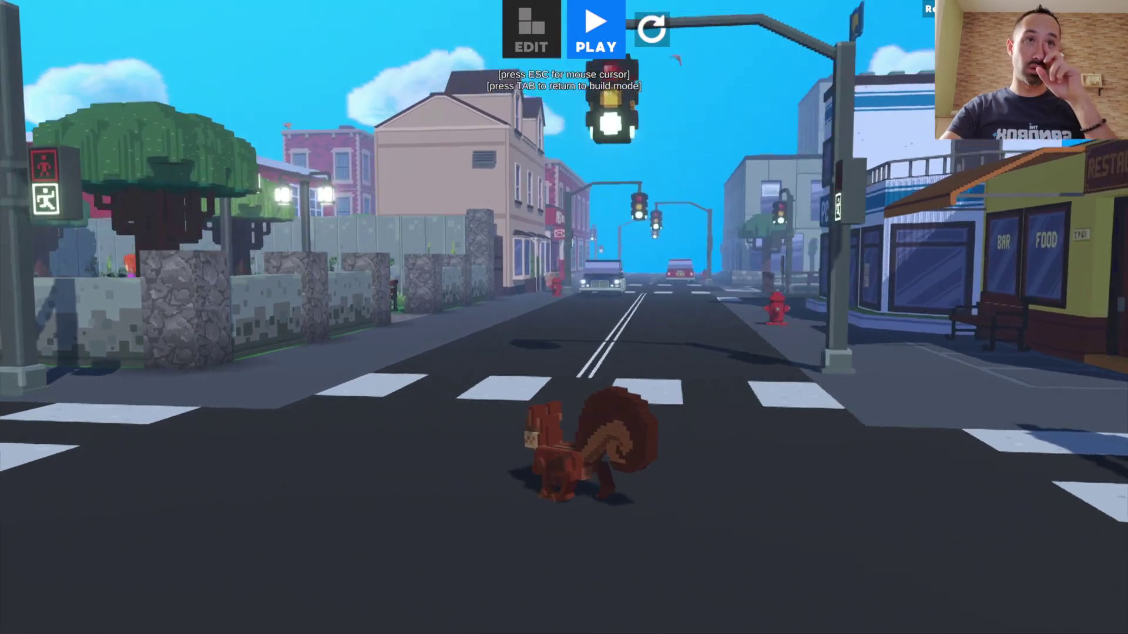
pyautogui.press('w')
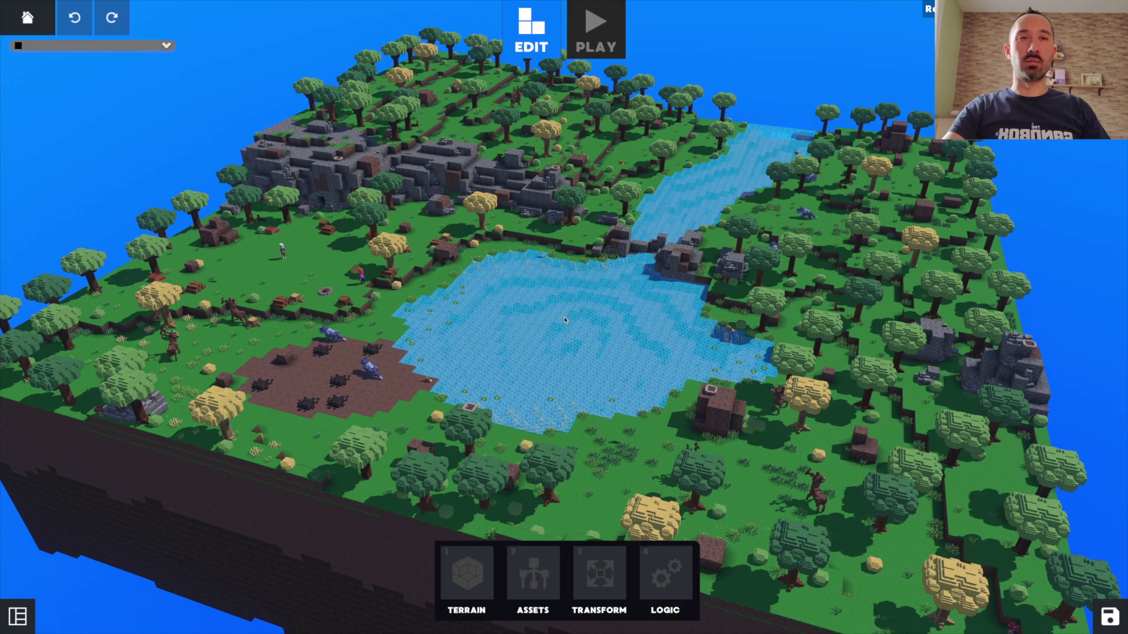
# Step: Survey the forest map from above, covering the lake, river, rock formations and brown clearing
pyautogui.press('a')
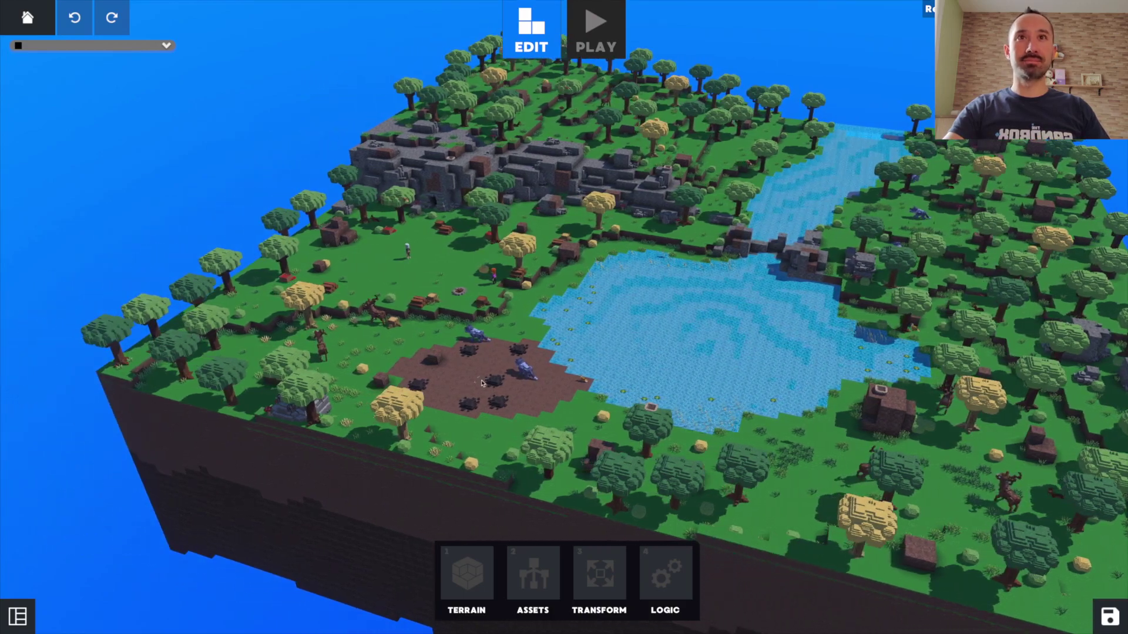
pyautogui.press('d')
pyautogui.moveTo(804, 364); pyautogui.dragTo(380, 349, button='right')
pyautogui.press('d')
pyautogui.press('w')
pyautogui.press('s')
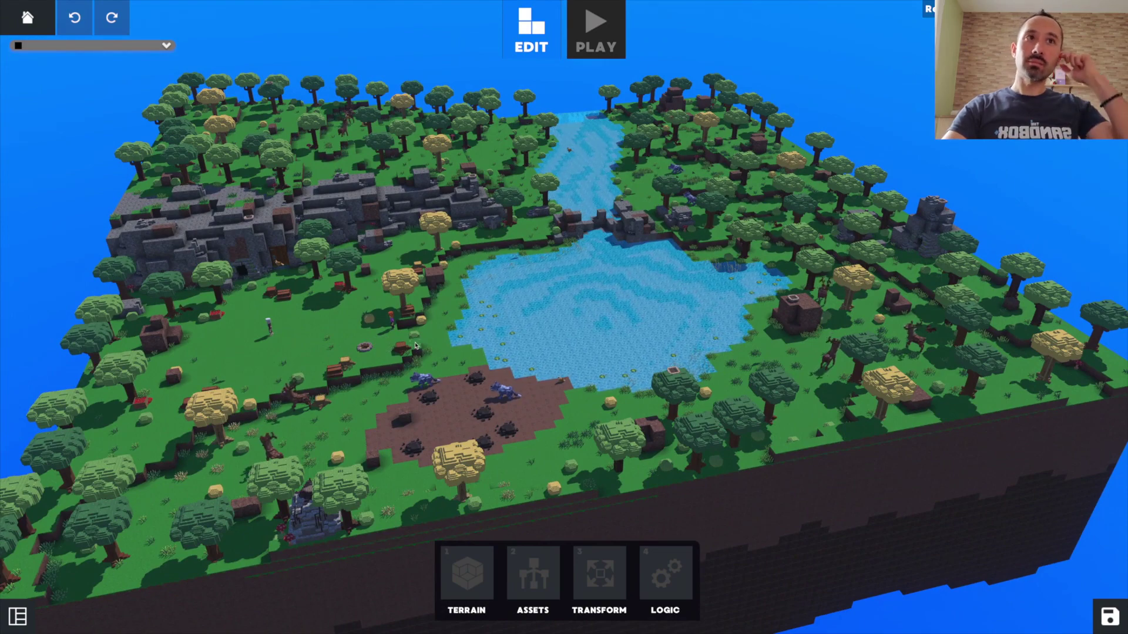
# Step: Playtest the forest map, running the avatar past the deer and cave, across the brown clearing and along the lake shore
pyautogui.press('Tab')
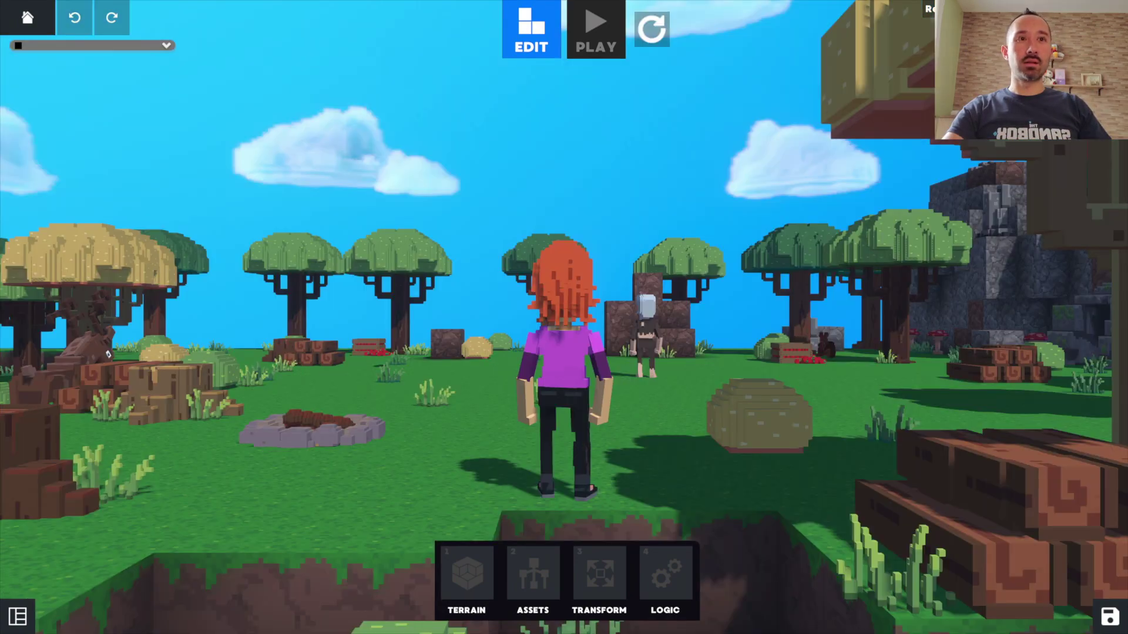
pyautogui.press('Tab')
pyautogui.press('w')
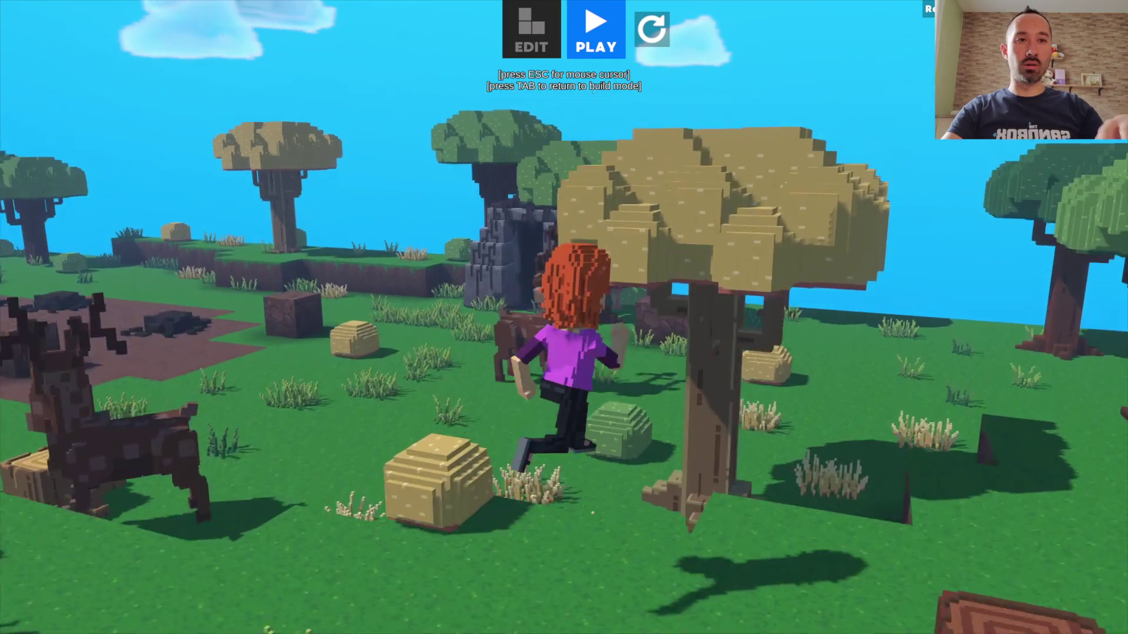
pyautogui.press('s')
pyautogui.press('w')
pyautogui.press('a')
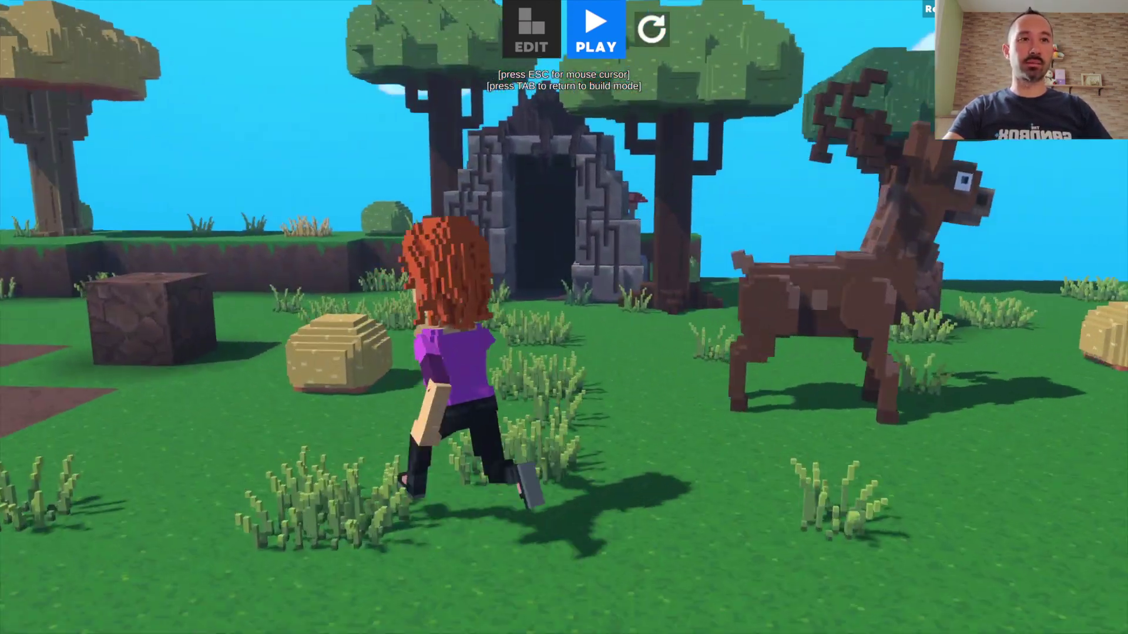
pyautogui.press('w')
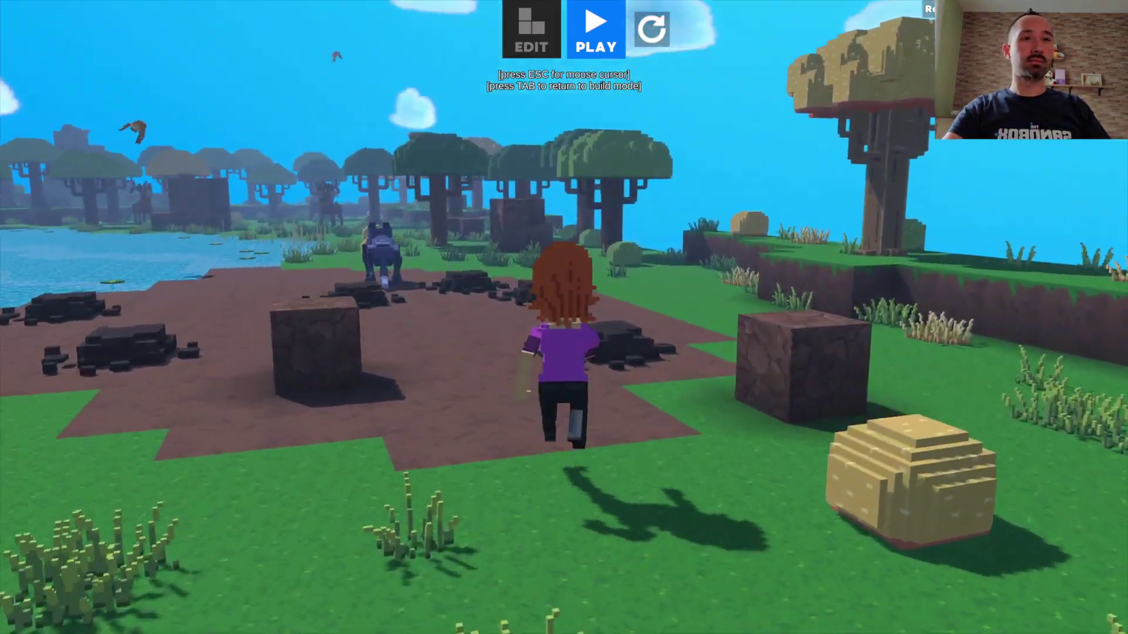
pyautogui.press('w')
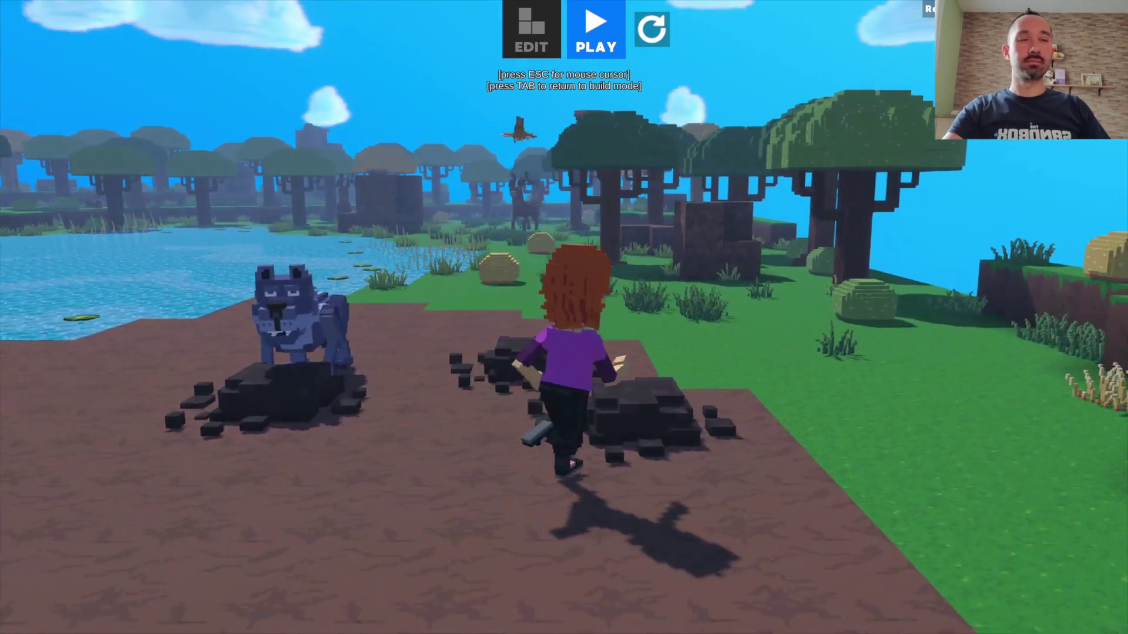
pyautogui.press('w')
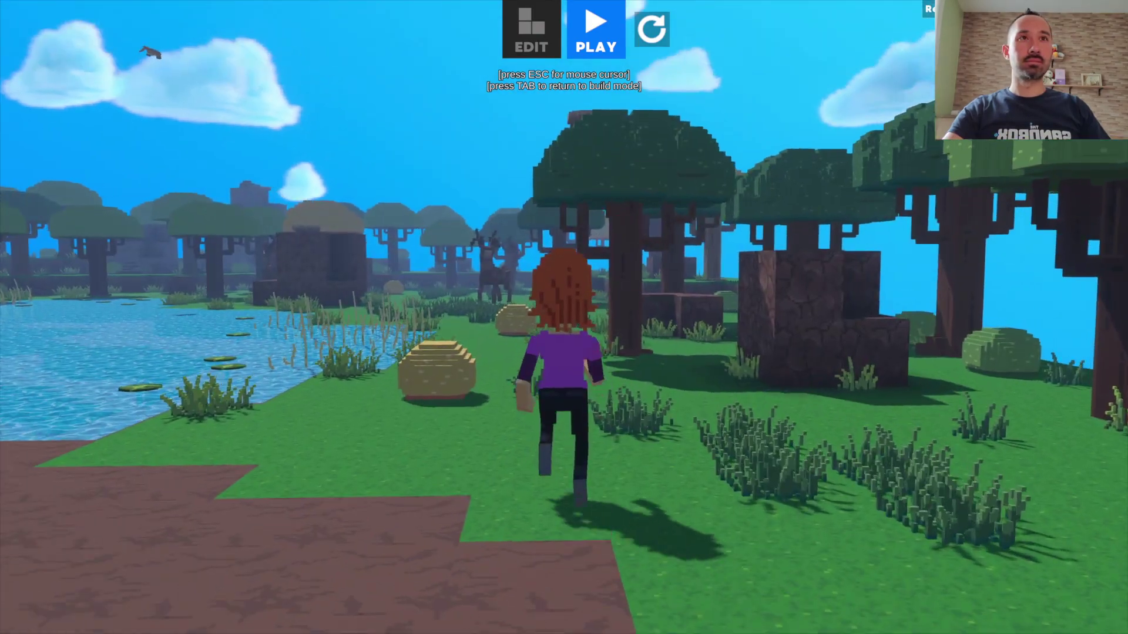
pyautogui.press('w')
pyautogui.press('w')
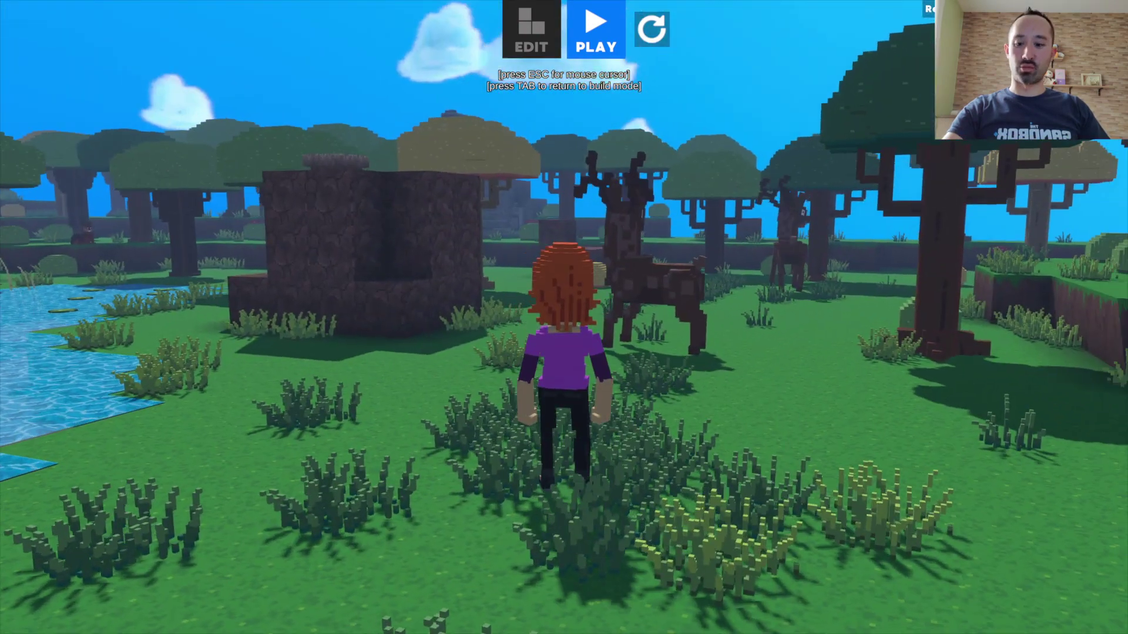